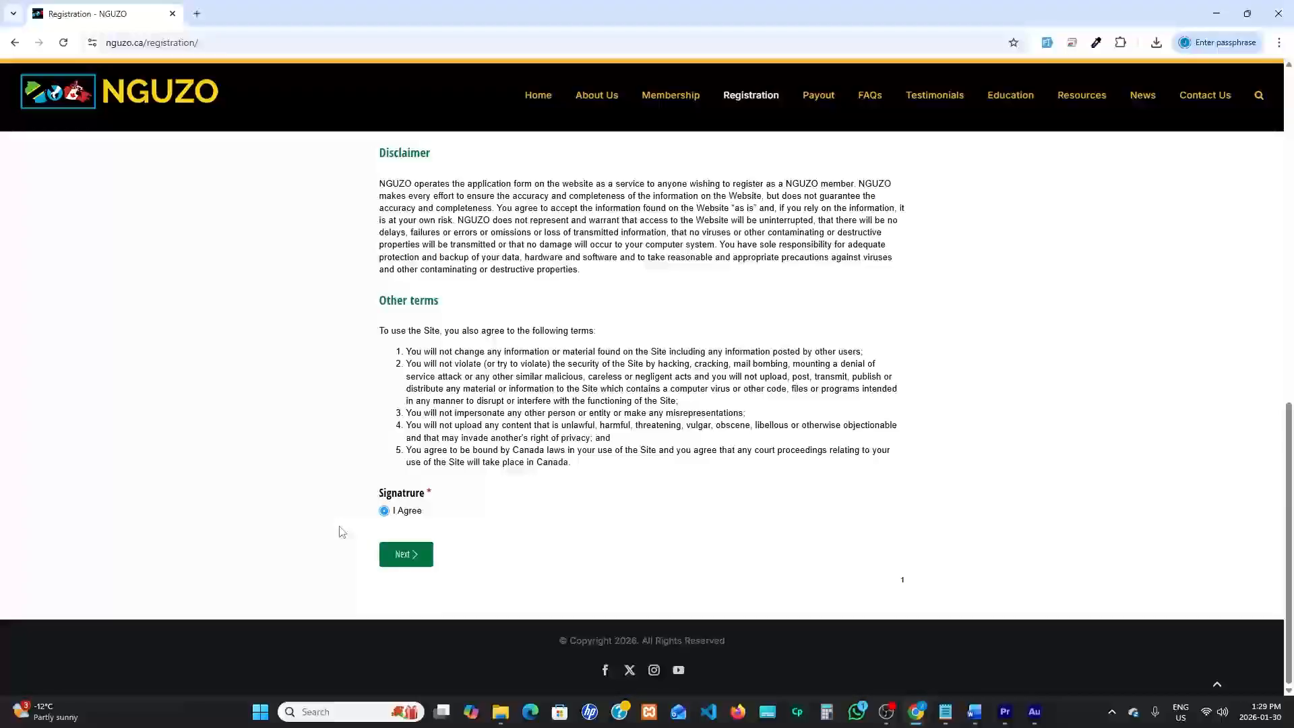
Continue past the signed agreement to the new adult member form, then enter the aspiring member's full name and select Male/Mwanaume
click(407, 554)
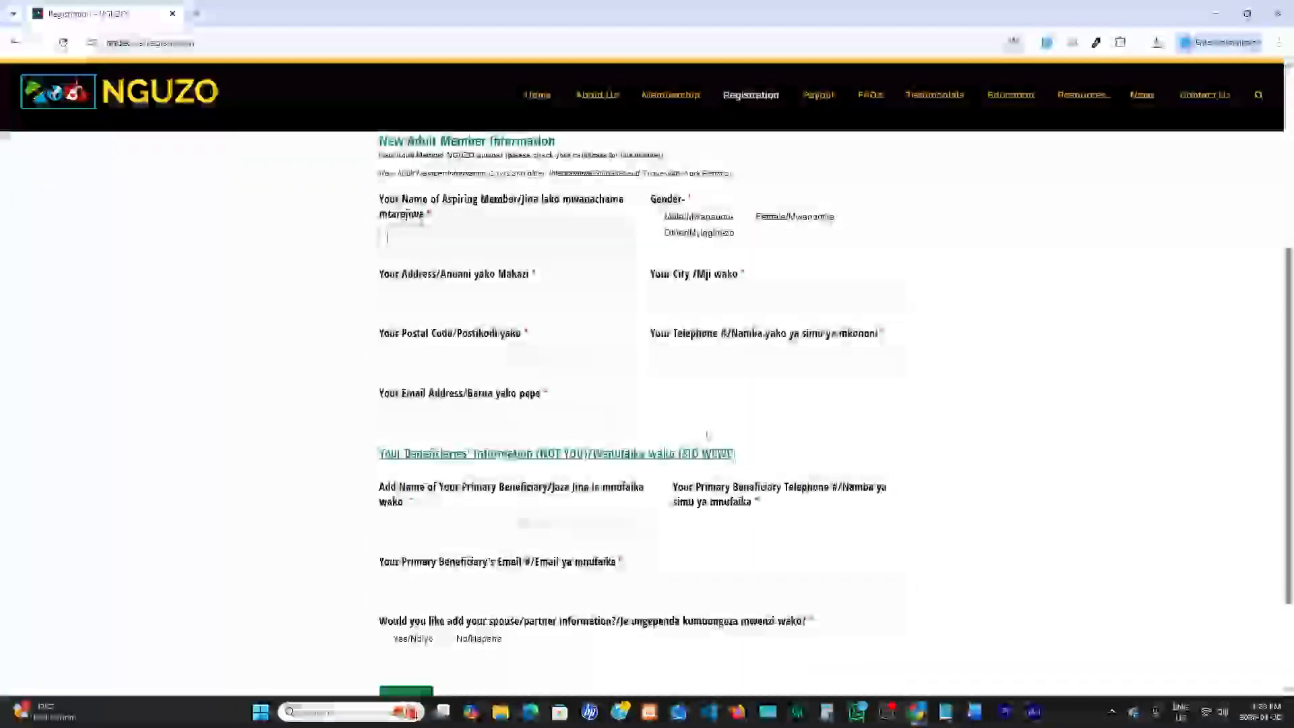
click(425, 235)
drag(381, 203, 514, 201)
click(417, 236)
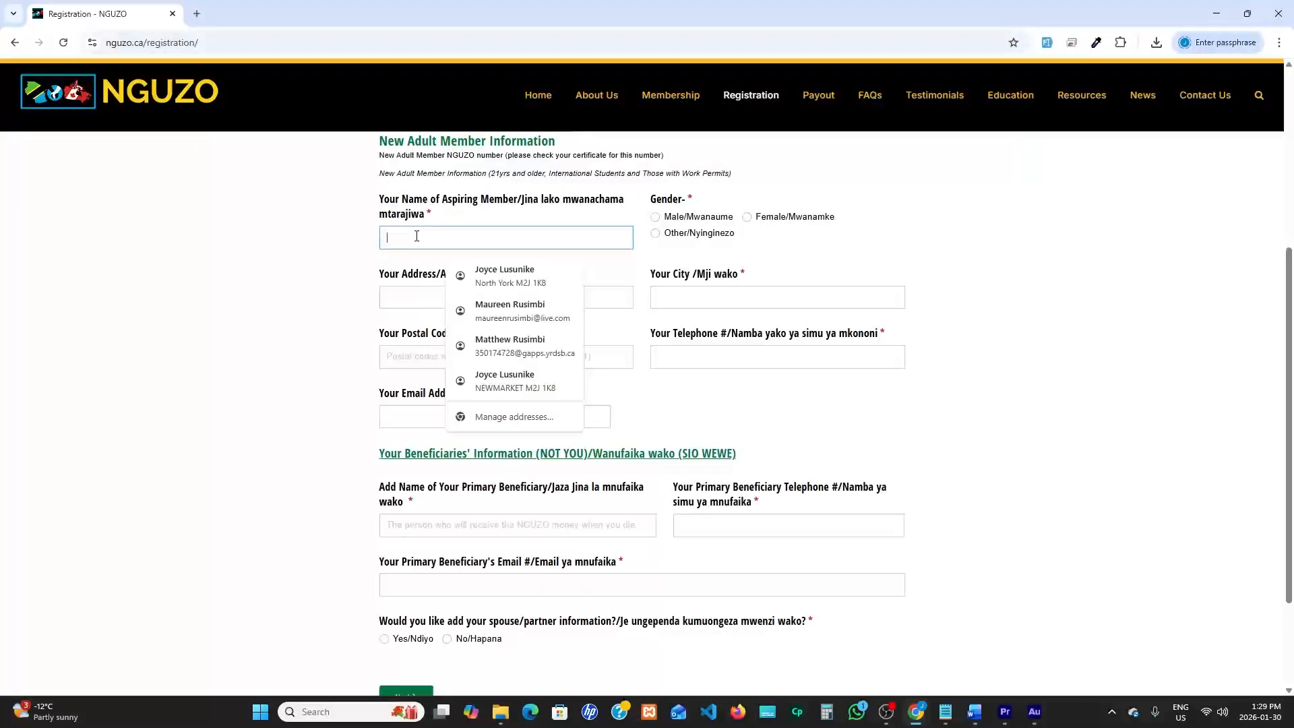
text(Jo)
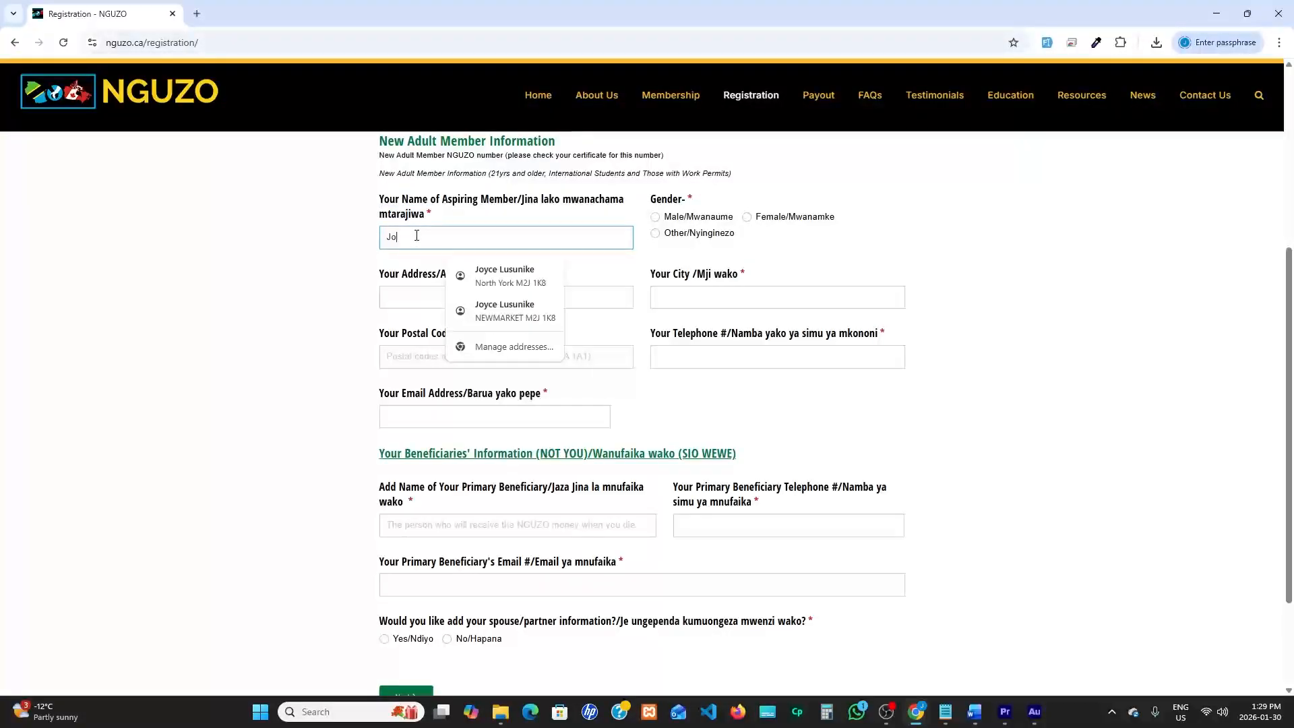
text(hn Smith)
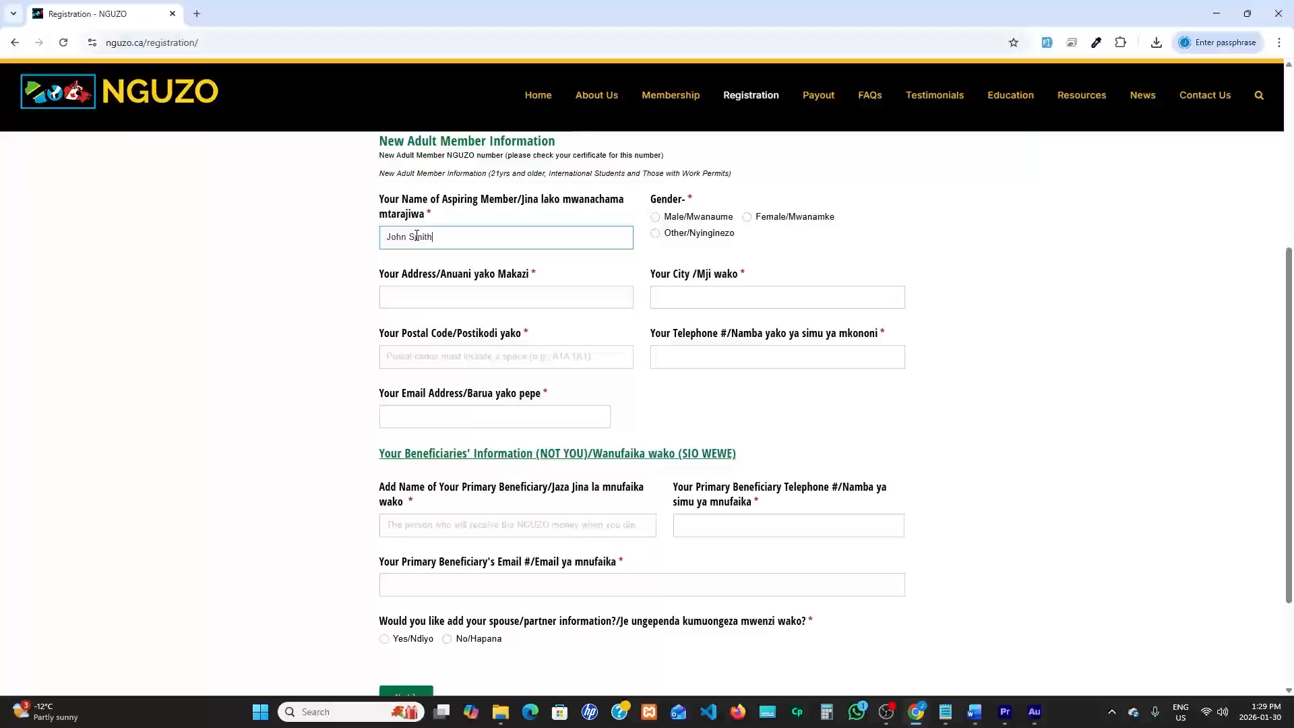
click(655, 200)
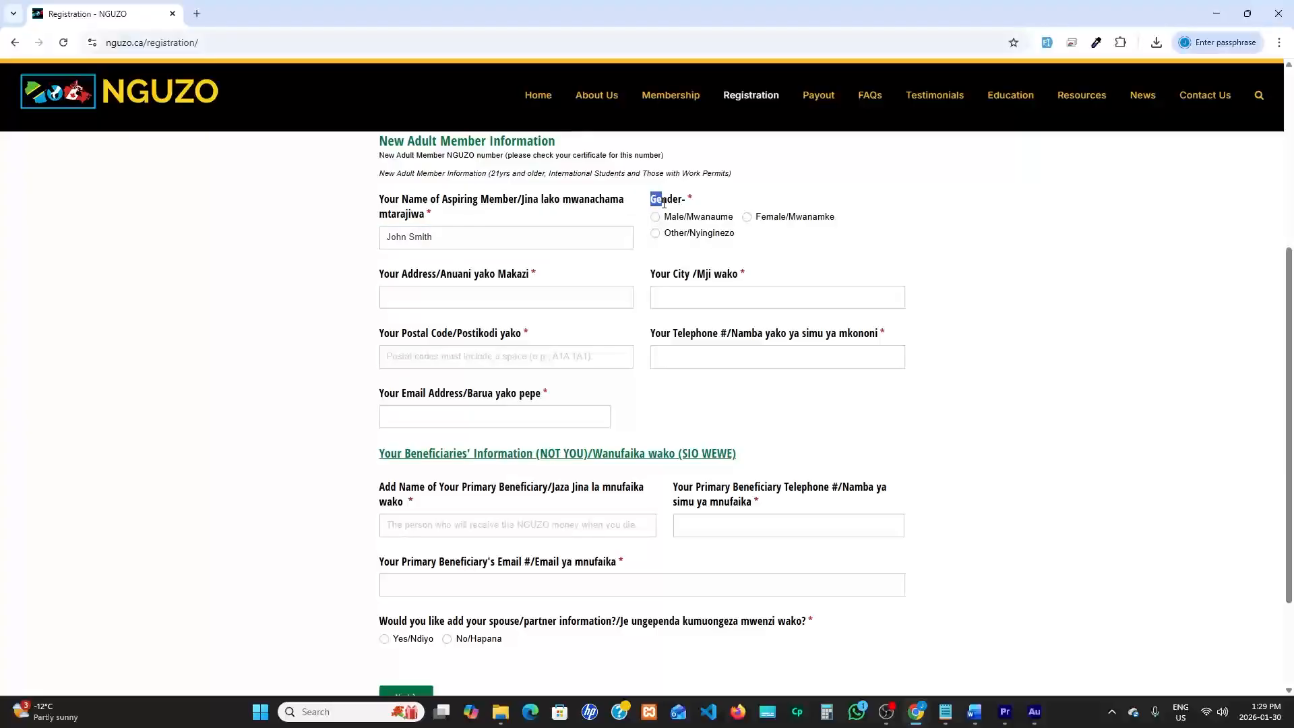
click(656, 219)
Fill in the aspiring member's street address, and complete the city and postal code from a saved address suggestion
drag(391, 282, 438, 281)
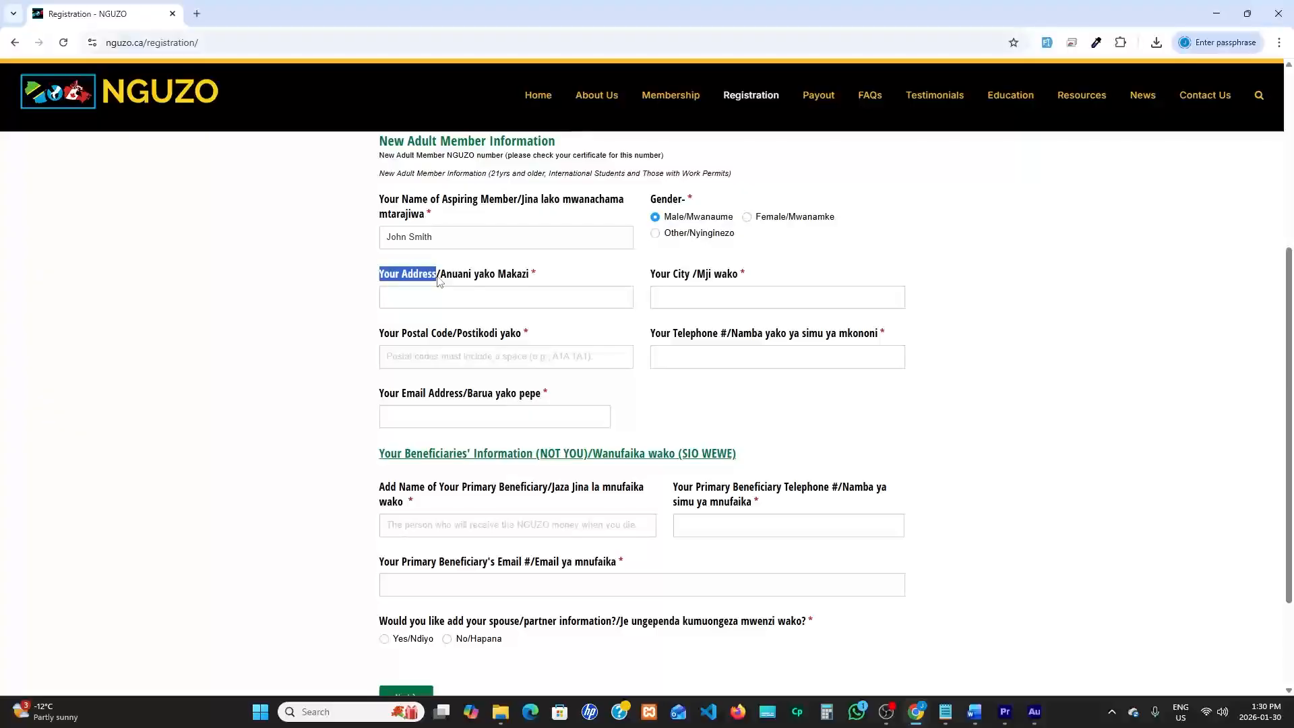
click(420, 299)
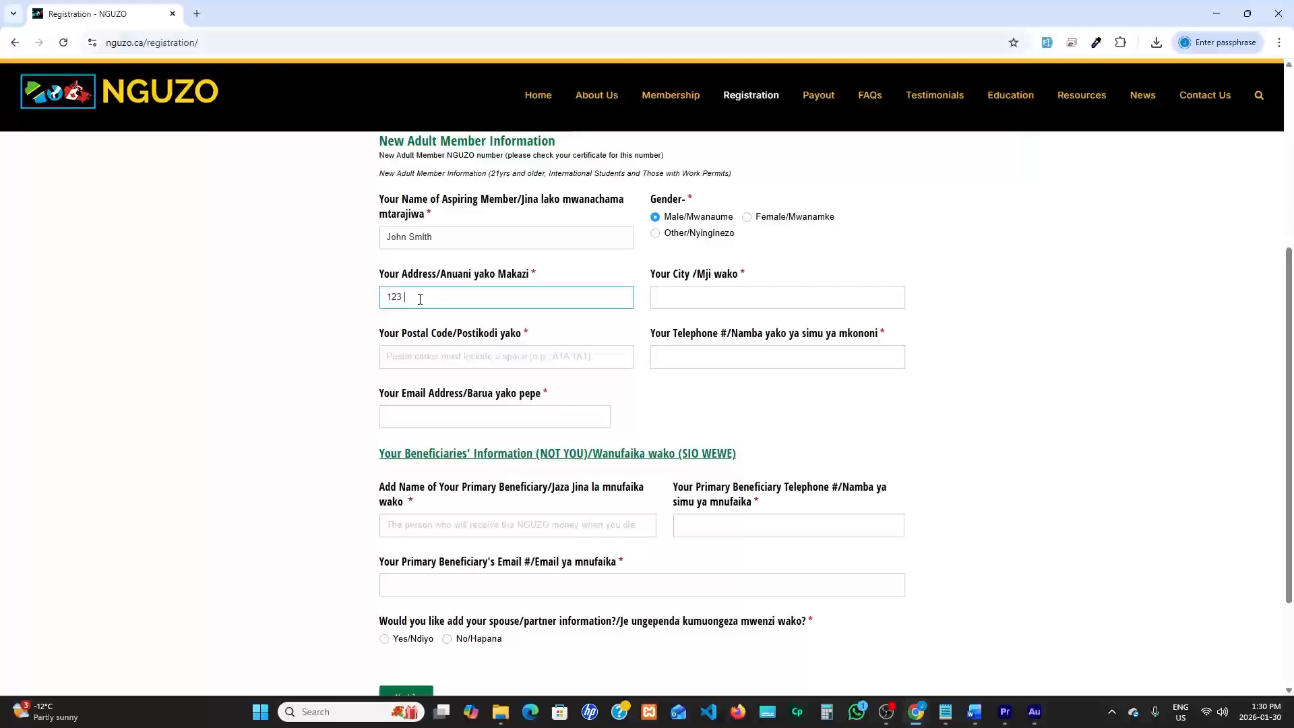
text(123 John Street)
click(672, 296)
click(777, 334)
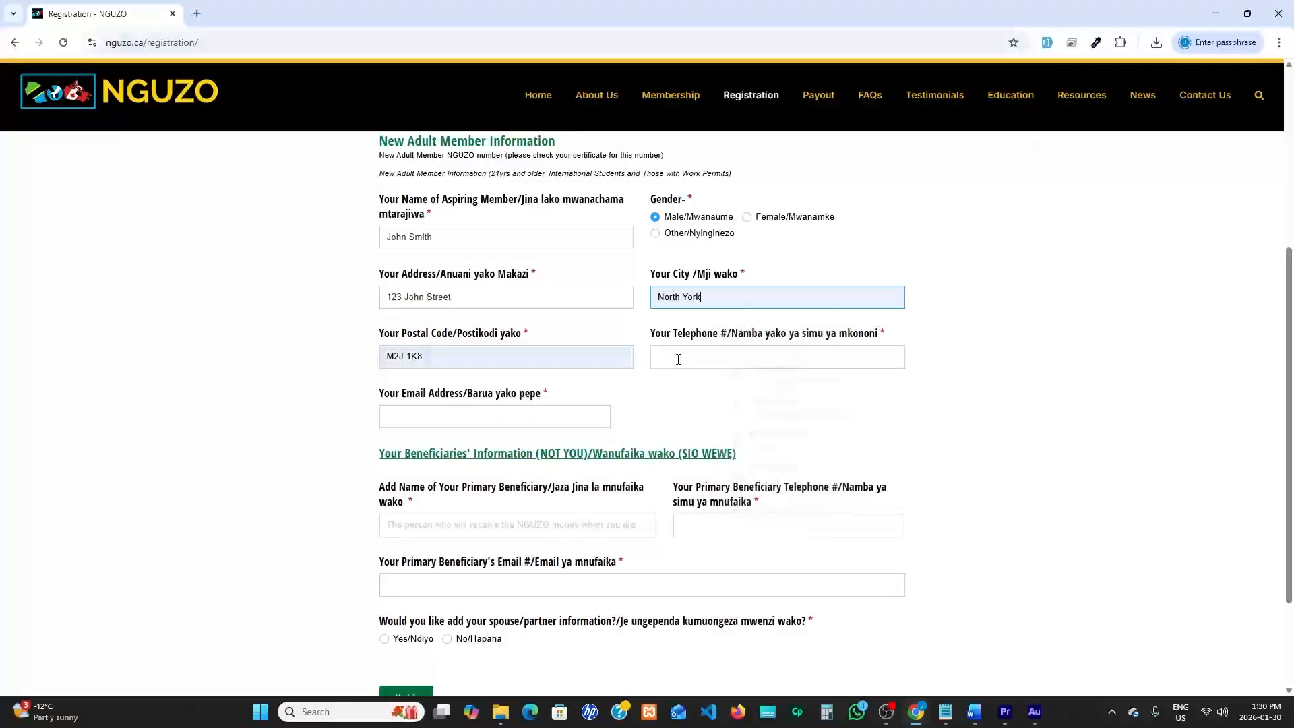
drag(430, 358, 377, 364)
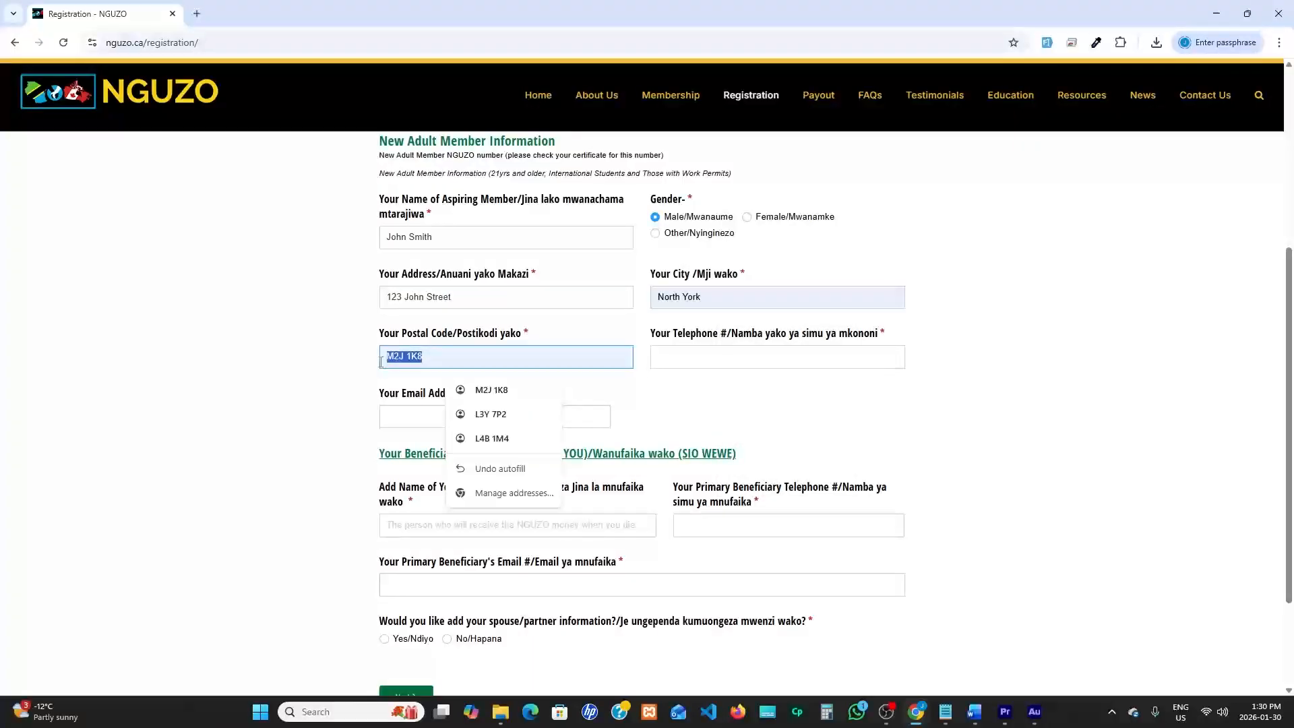
click(357, 372)
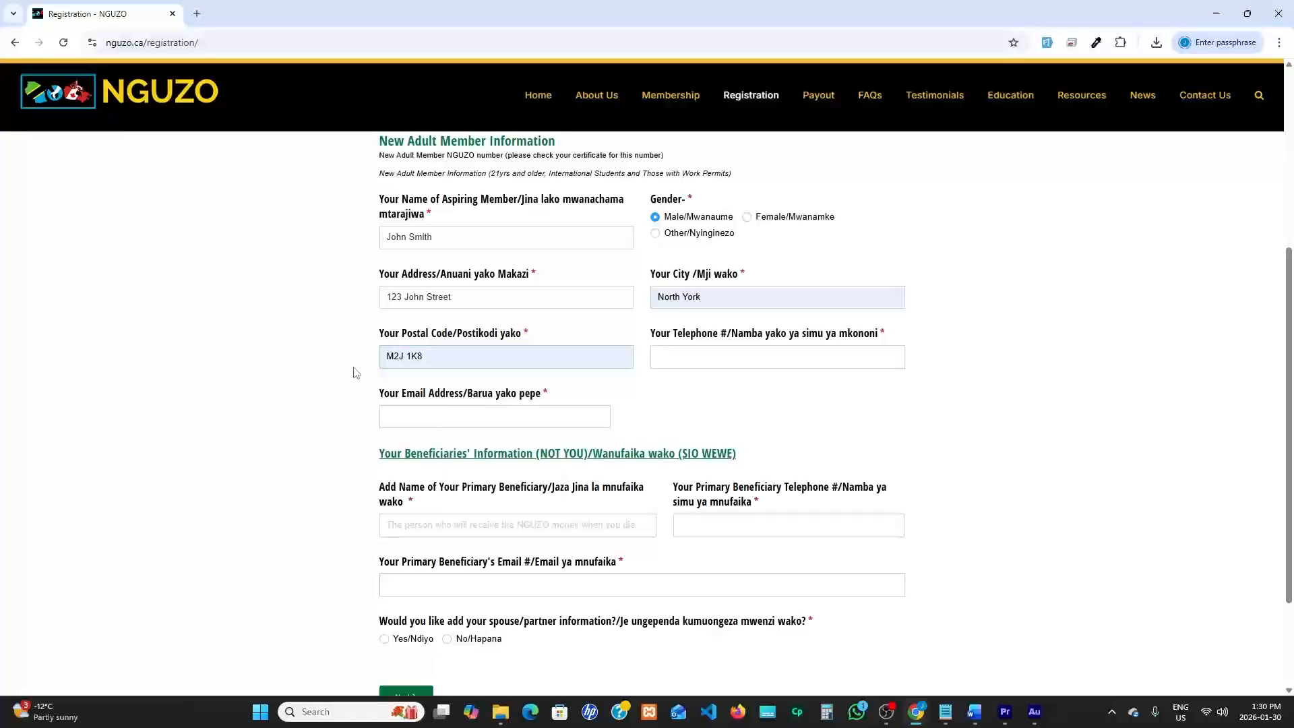
Enter the aspiring member's telephone number and email address, using the matching saved entries
click(683, 353)
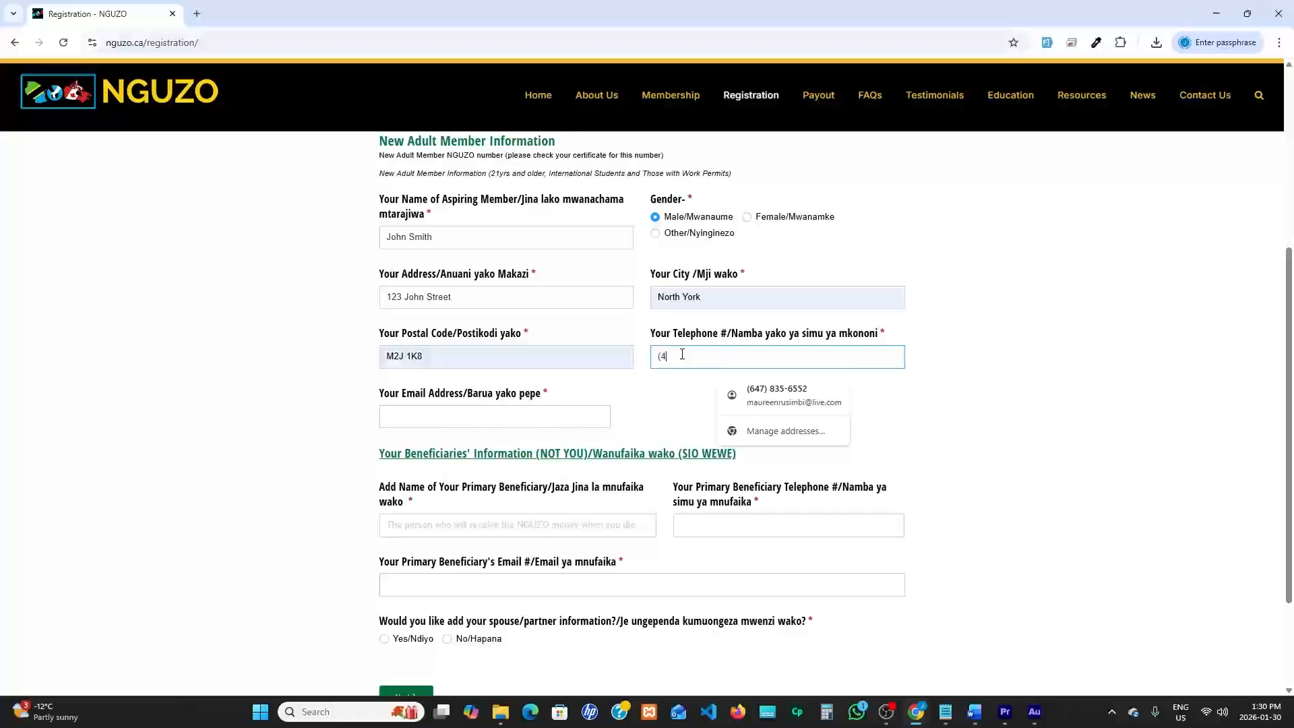
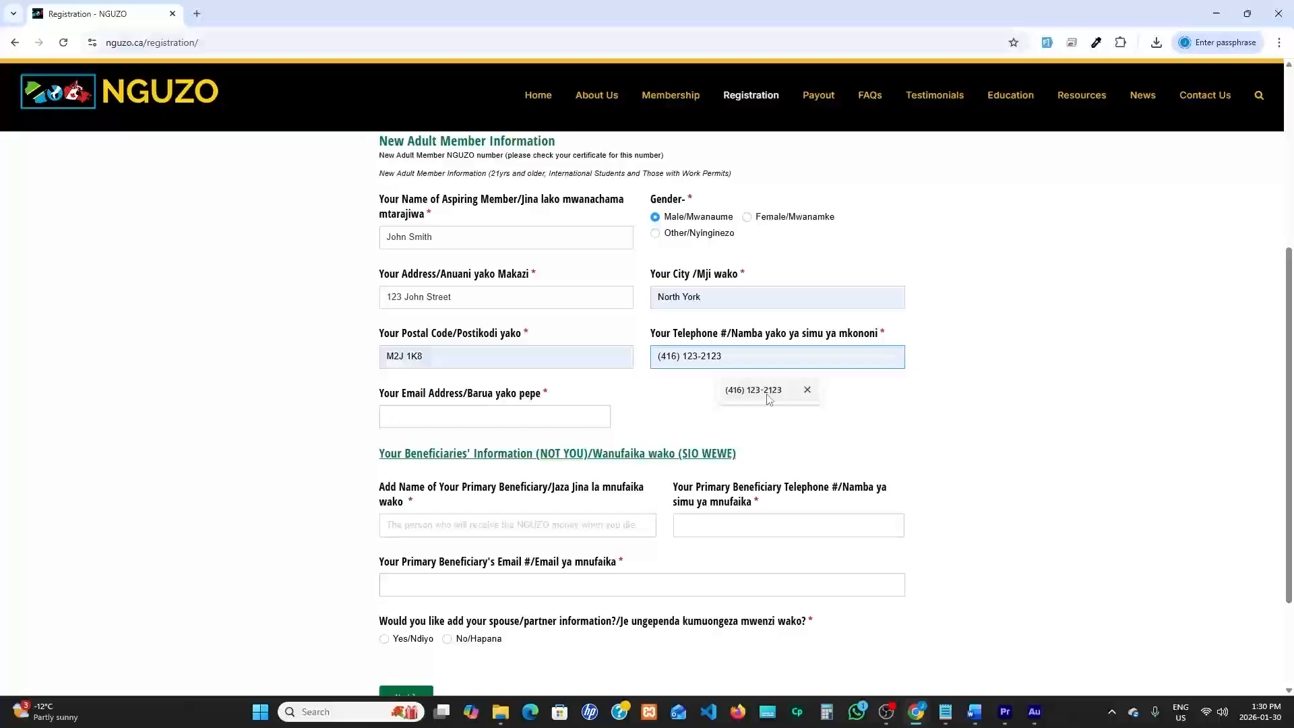
click(762, 394)
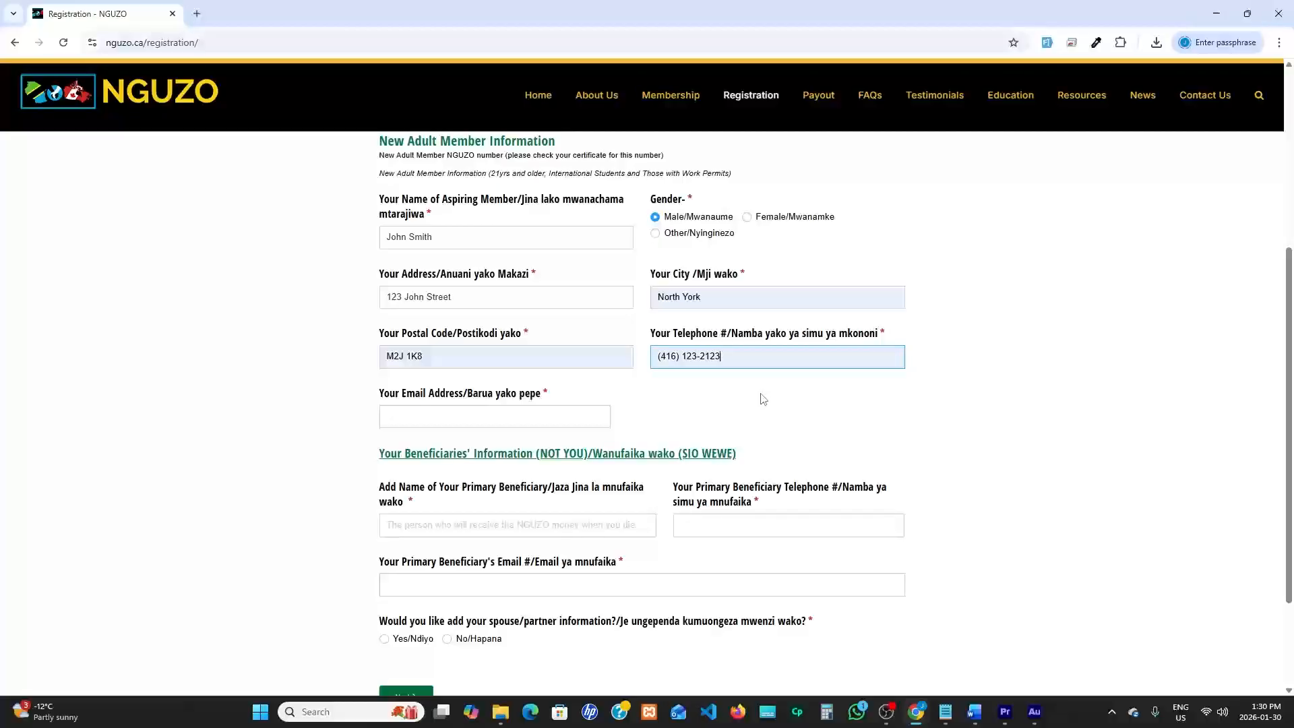
click(434, 418)
text(jo)
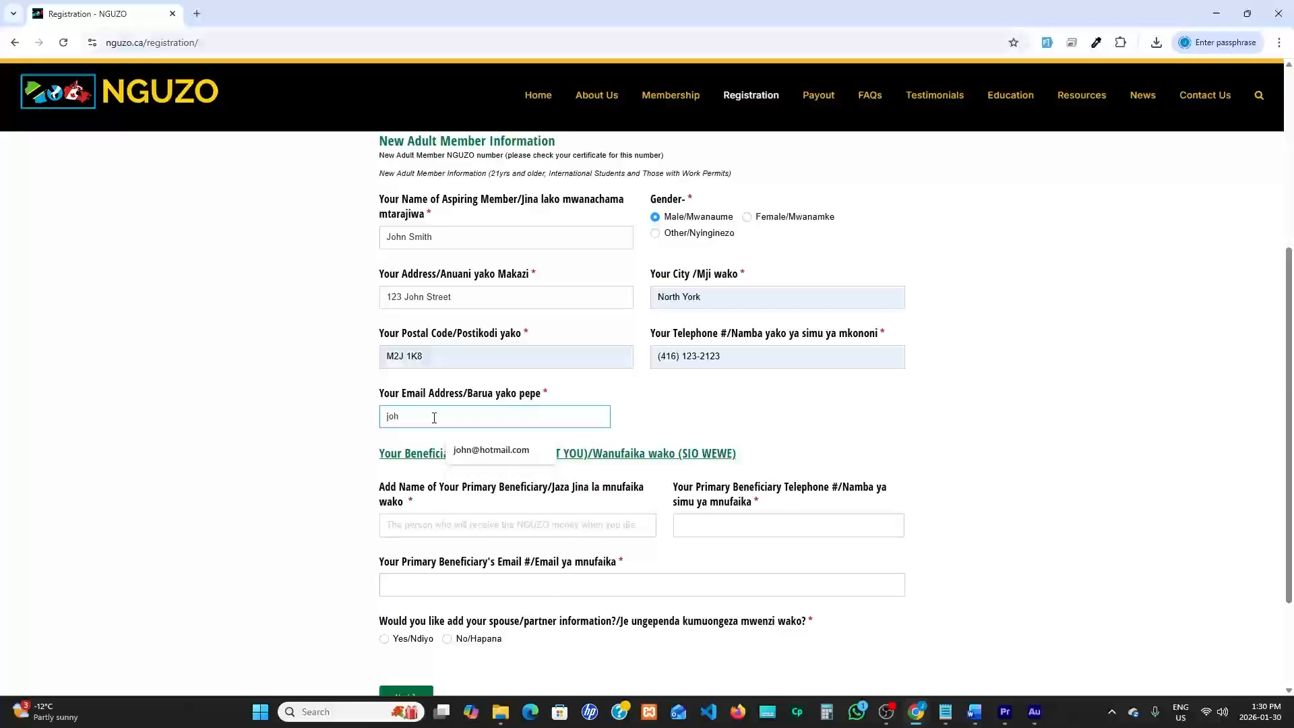
text(h)
click(464, 449)
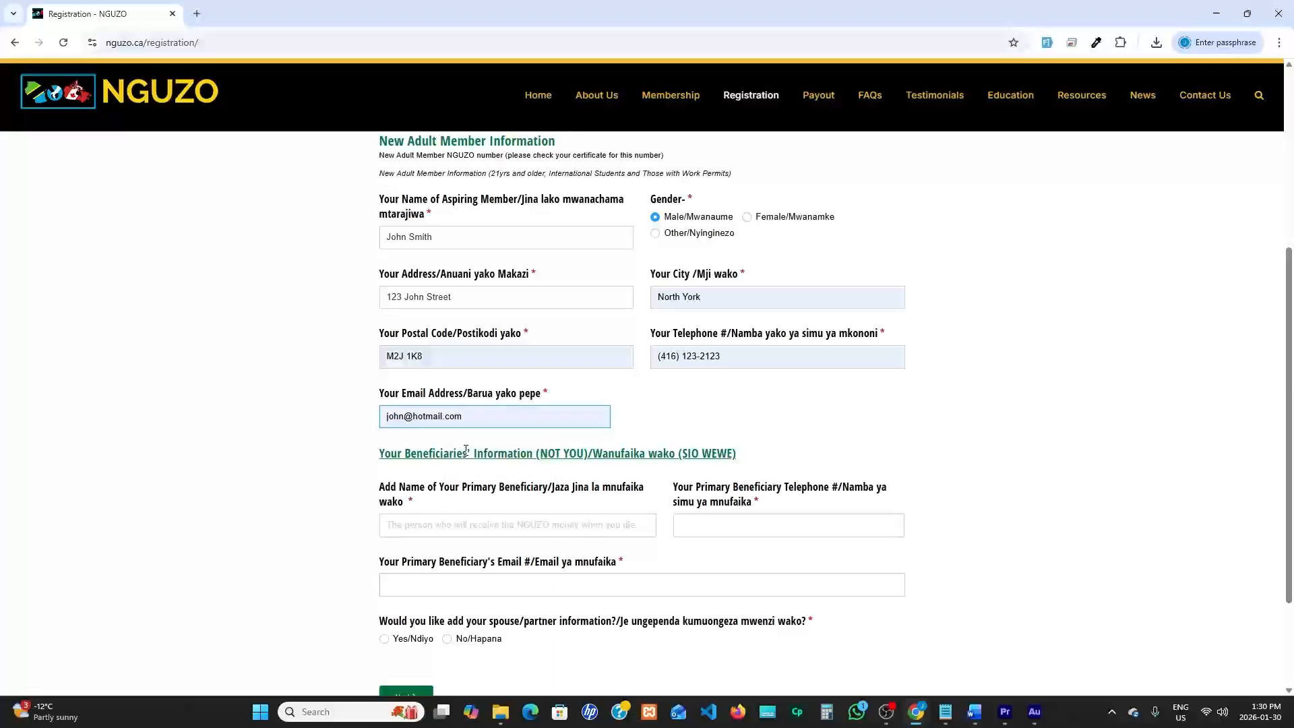
Enter the primary beneficiary's full name in the beneficiaries' information section
scroll(644, 408, down, 2)
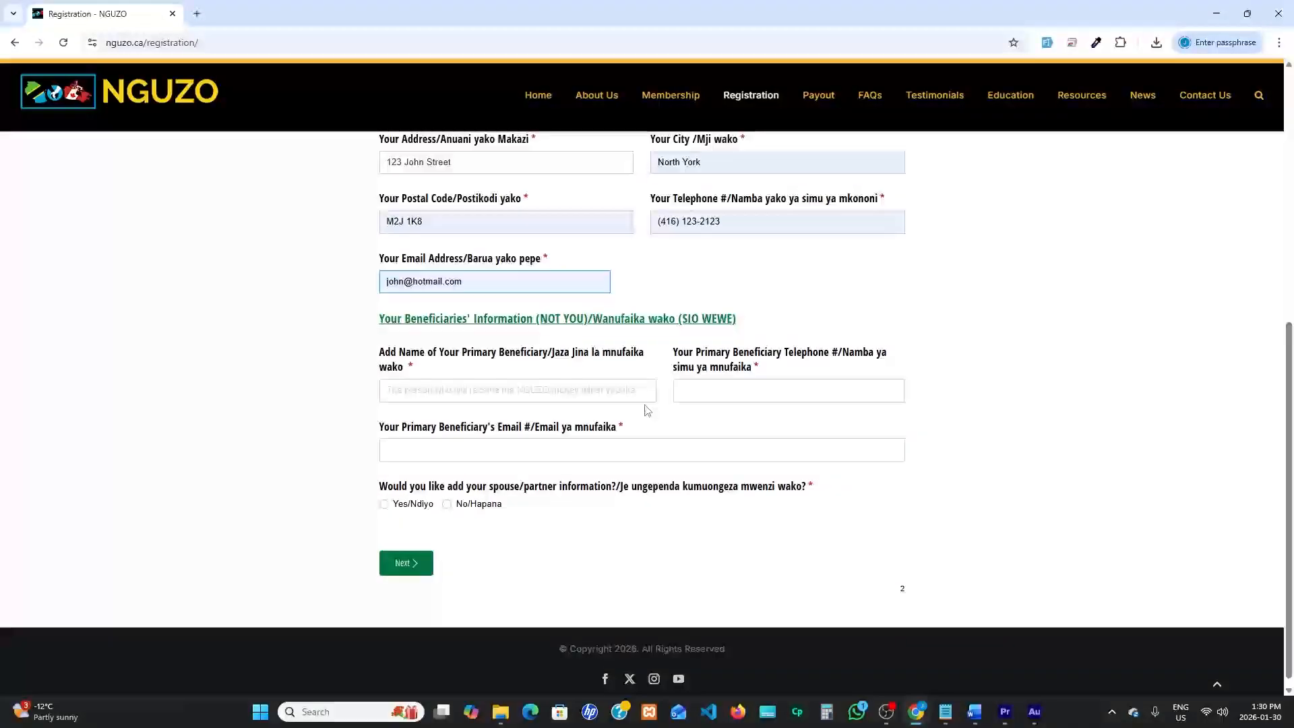
drag(379, 319, 772, 322)
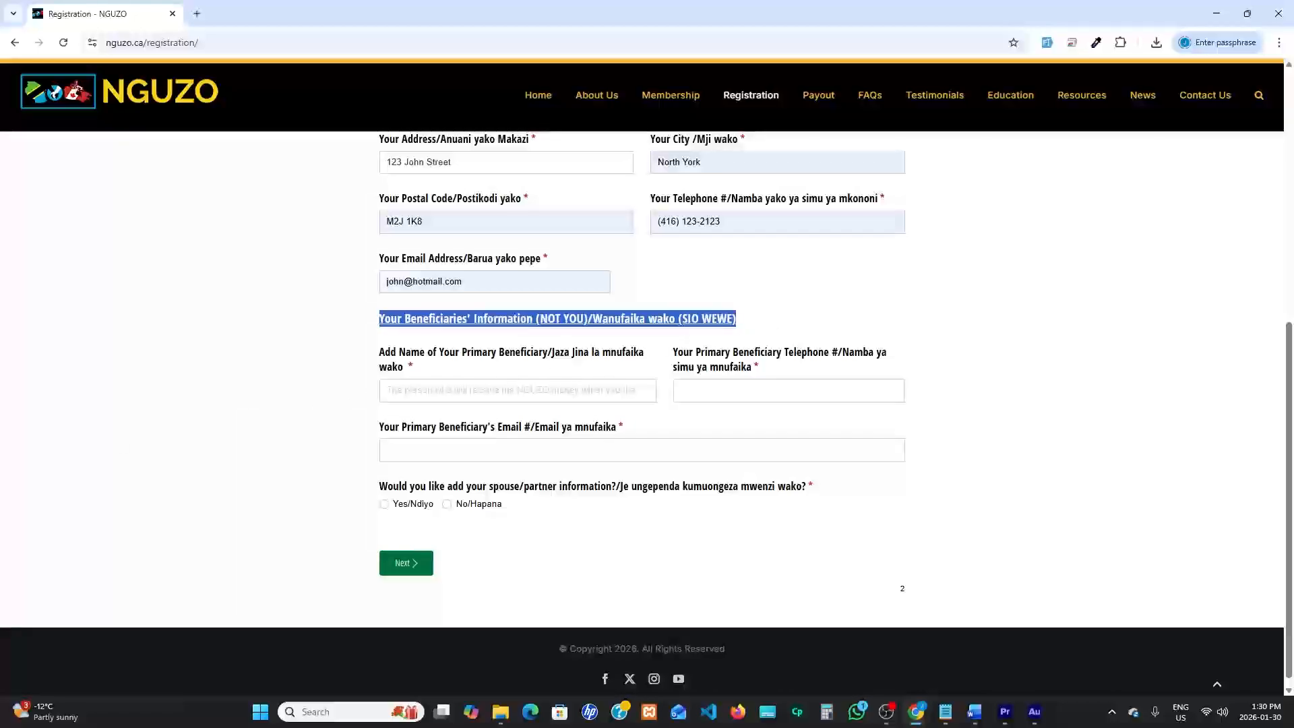
click(398, 390)
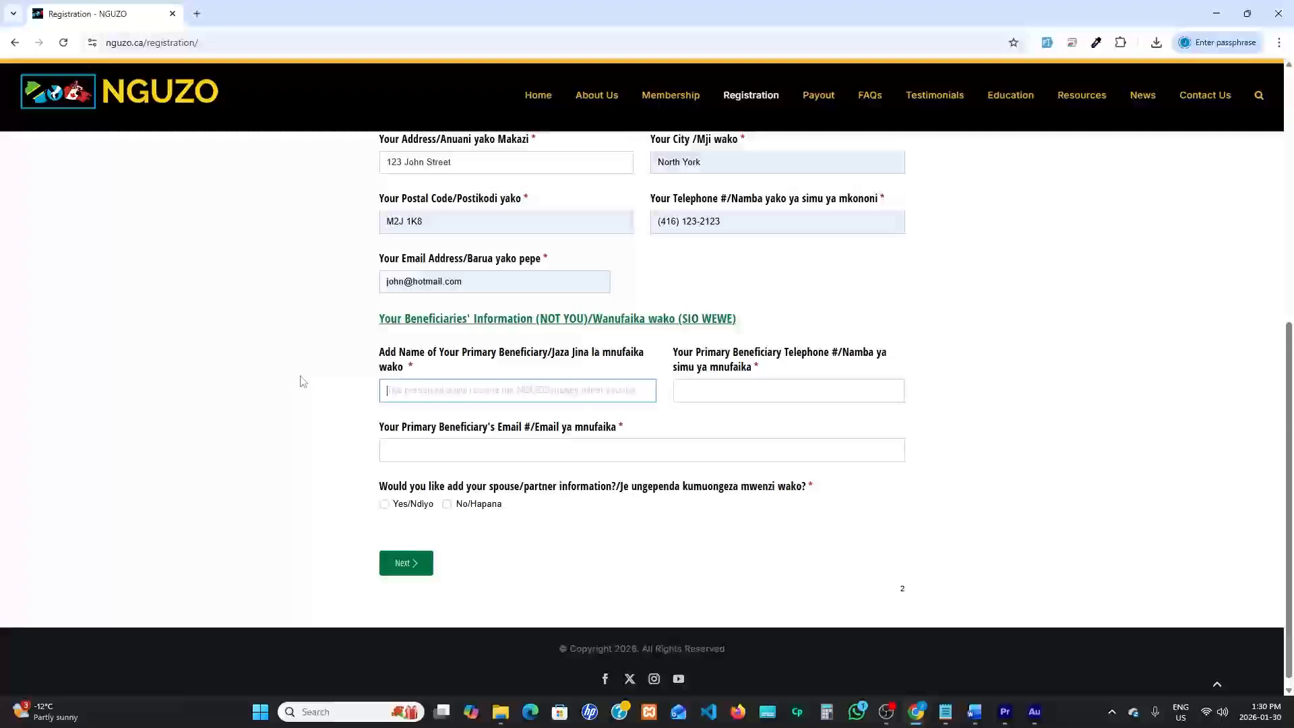
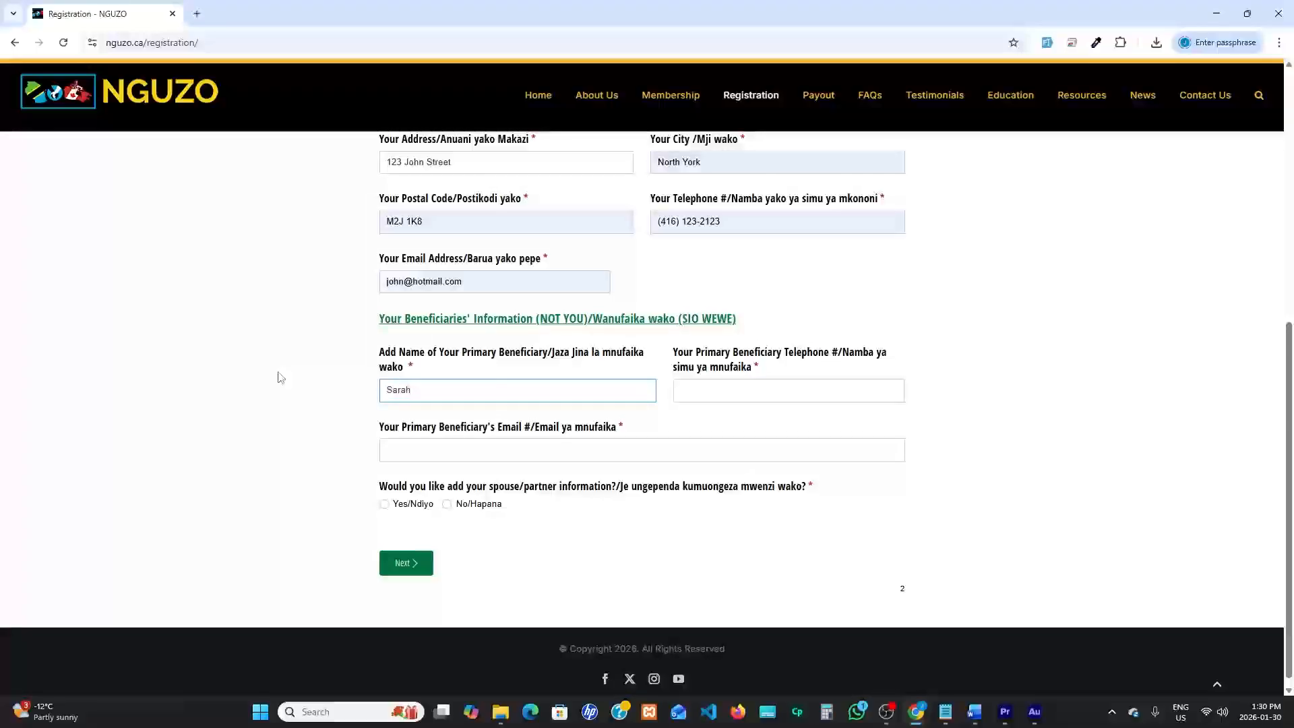
Fill in the primary beneficiary's telephone number from the saved entry and remove its extension
click(677, 360)
drag(676, 359, 827, 353)
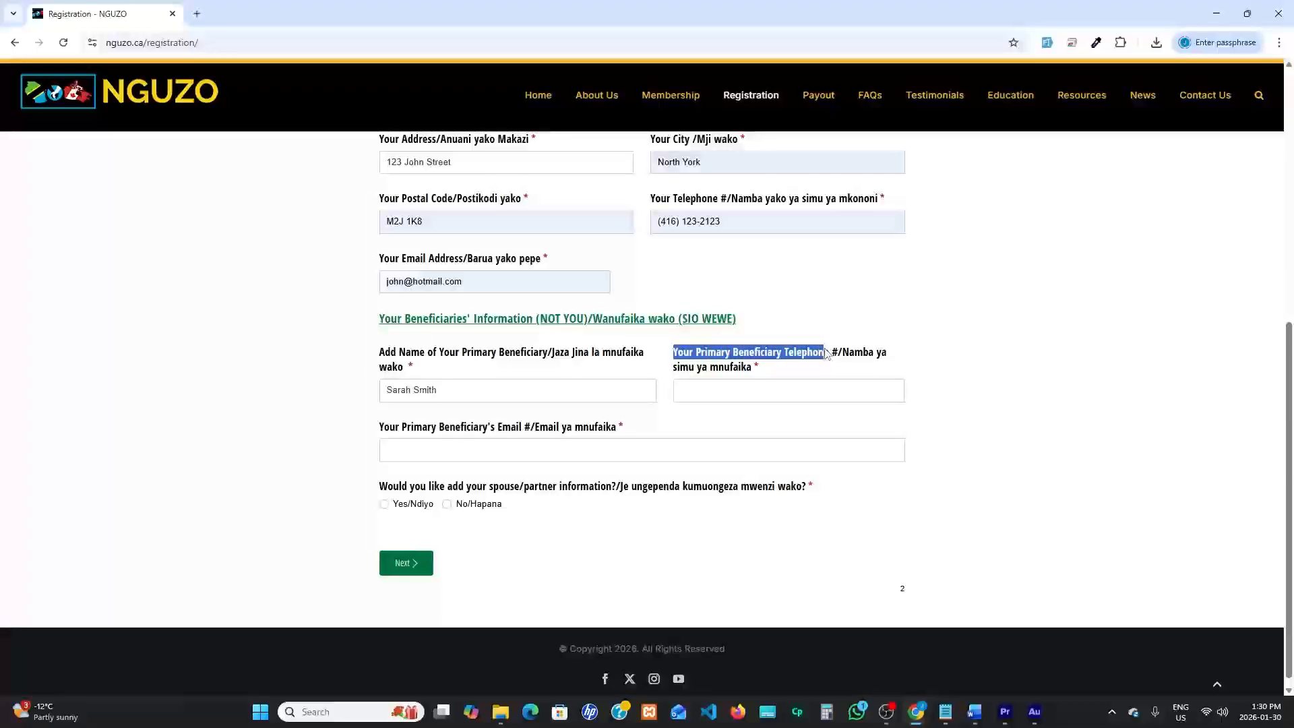
click(699, 389)
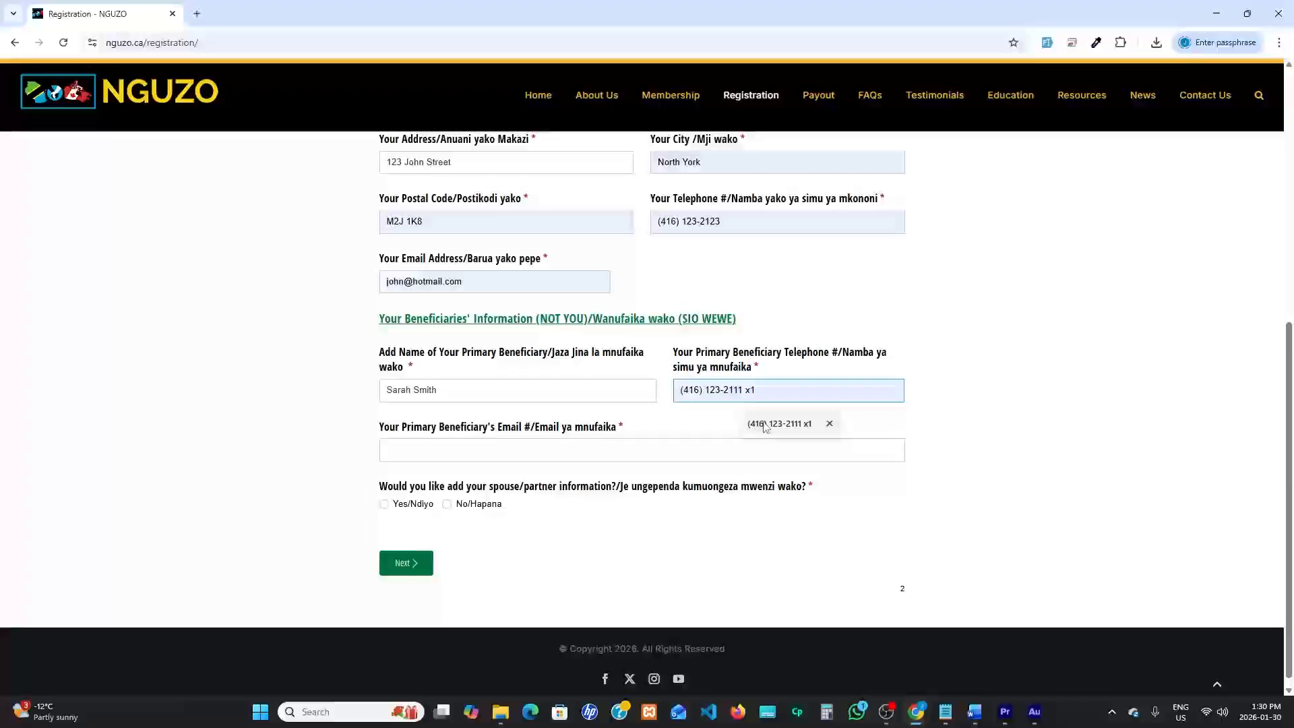
click(766, 425)
key(BackSpace)
key(BackSpace)
key(BackSpace)
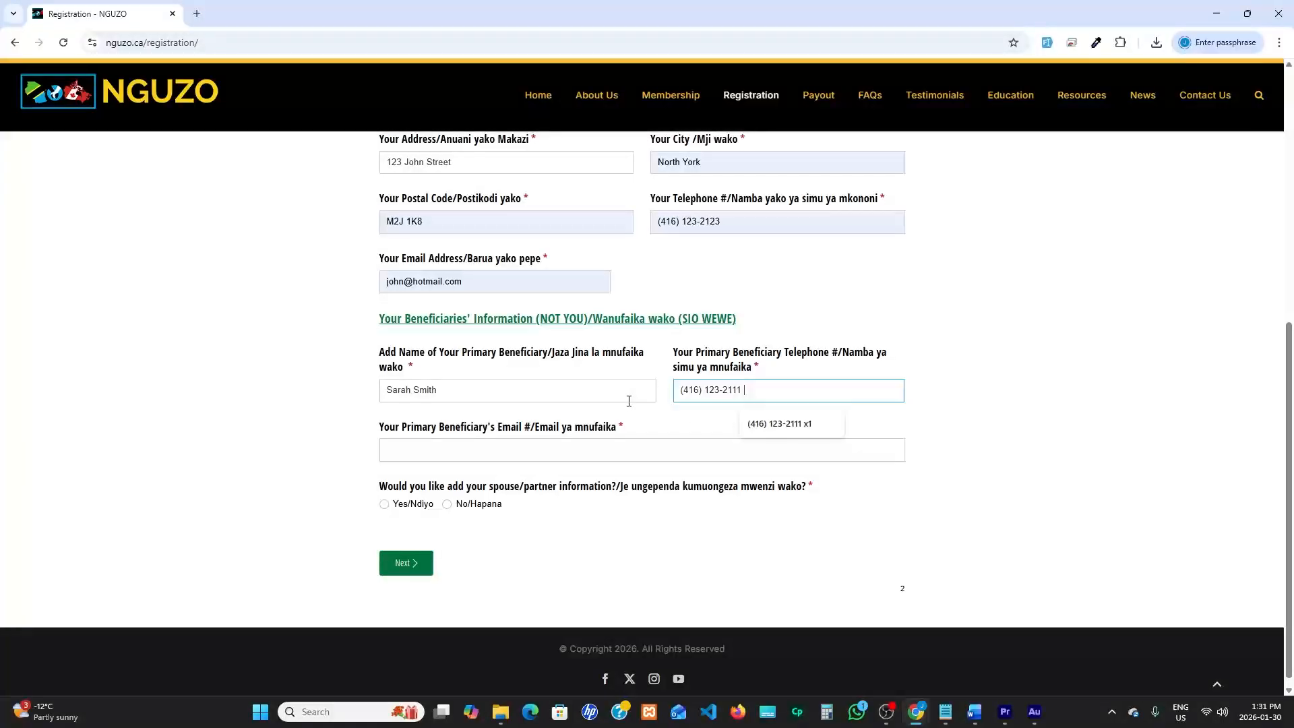
Fill in the primary beneficiary's email address using the matching saved entry
click(668, 443)
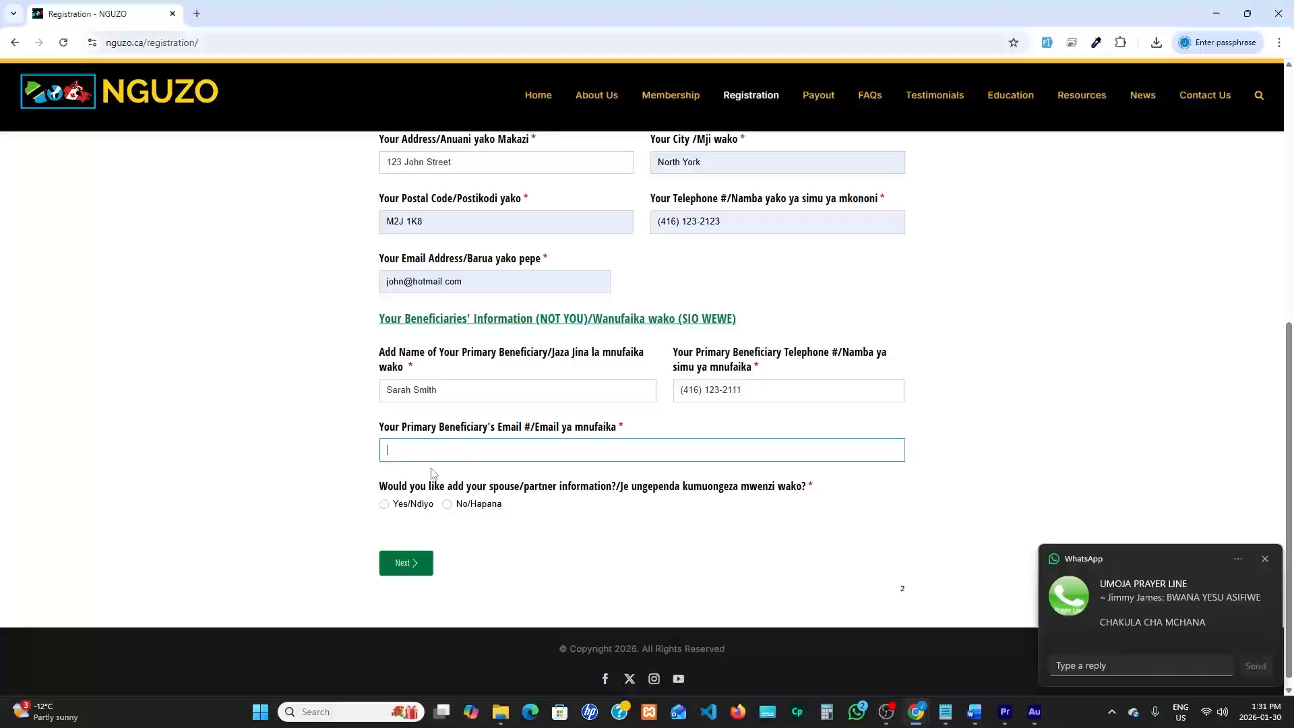
drag(379, 427, 519, 437)
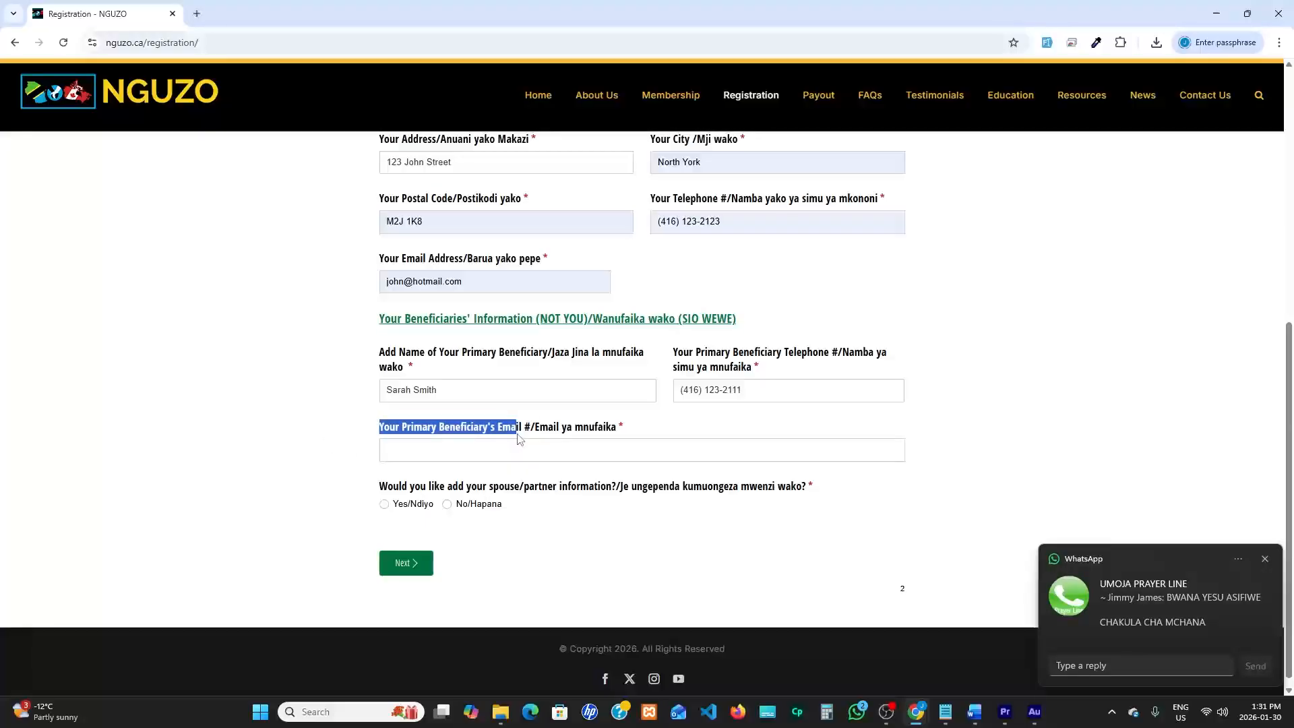
click(408, 454)
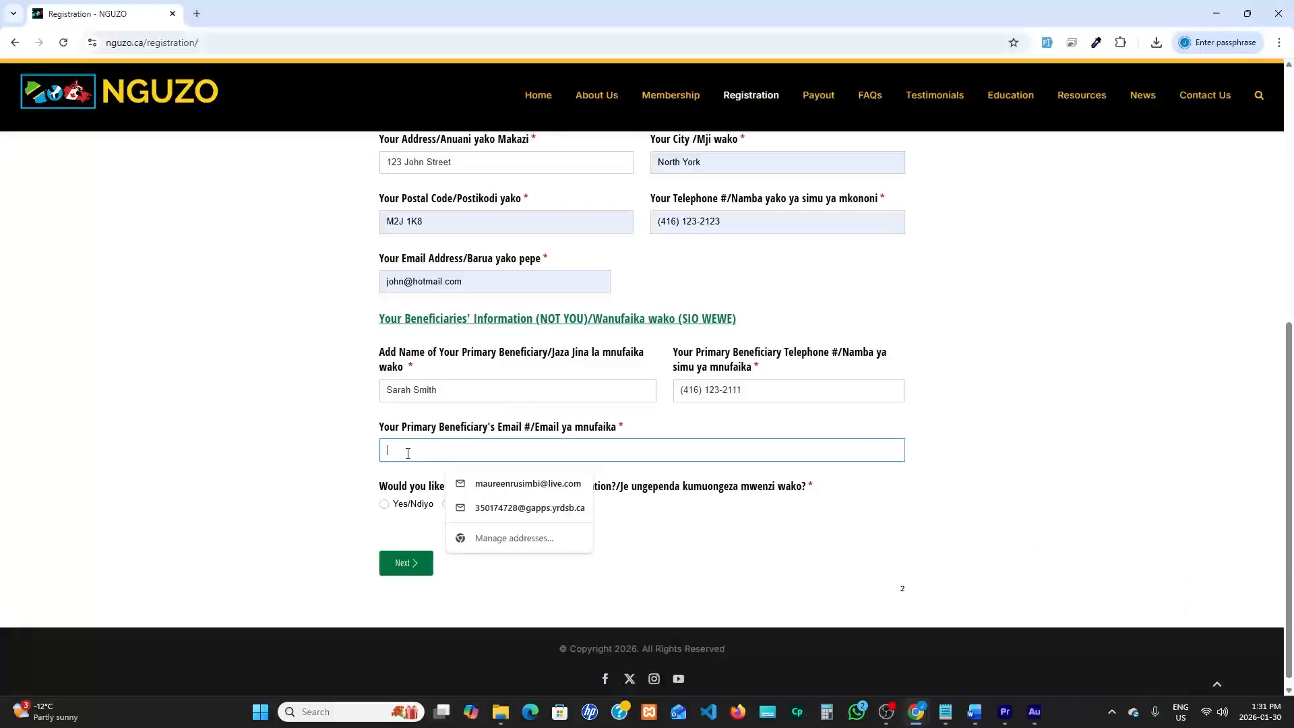
text(sa)
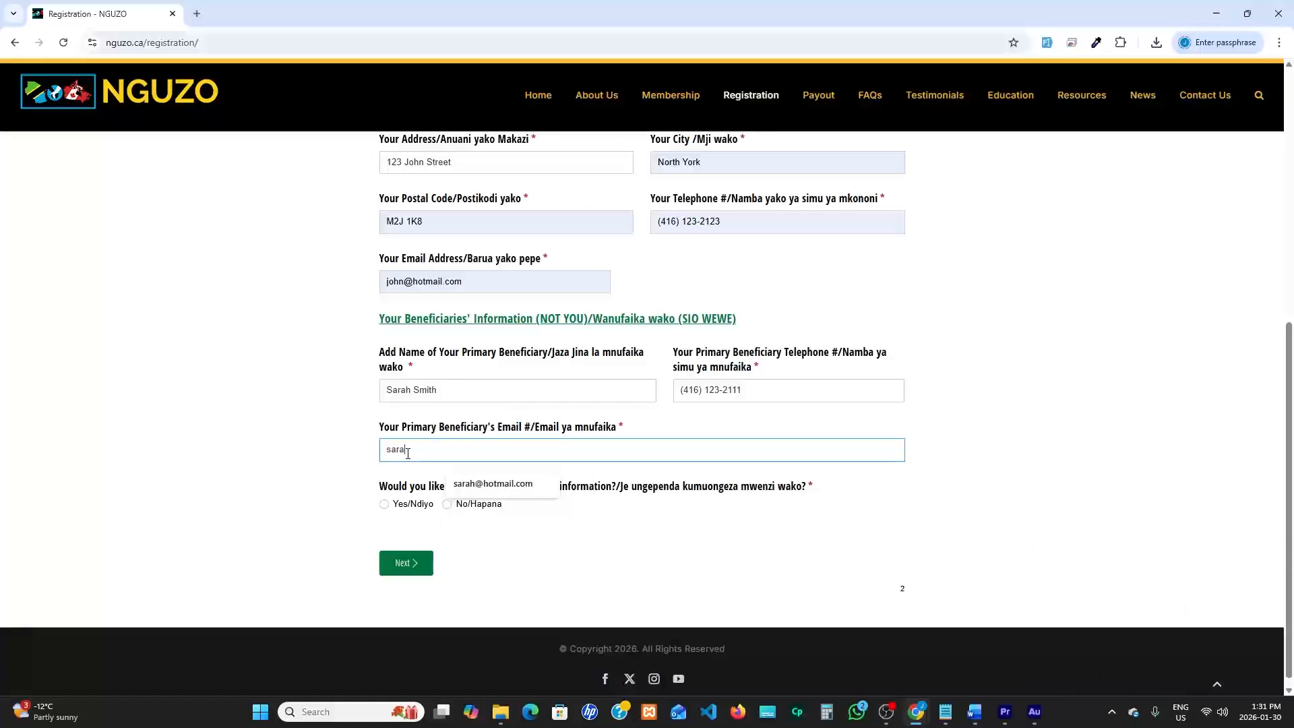
text(ra)
click(462, 484)
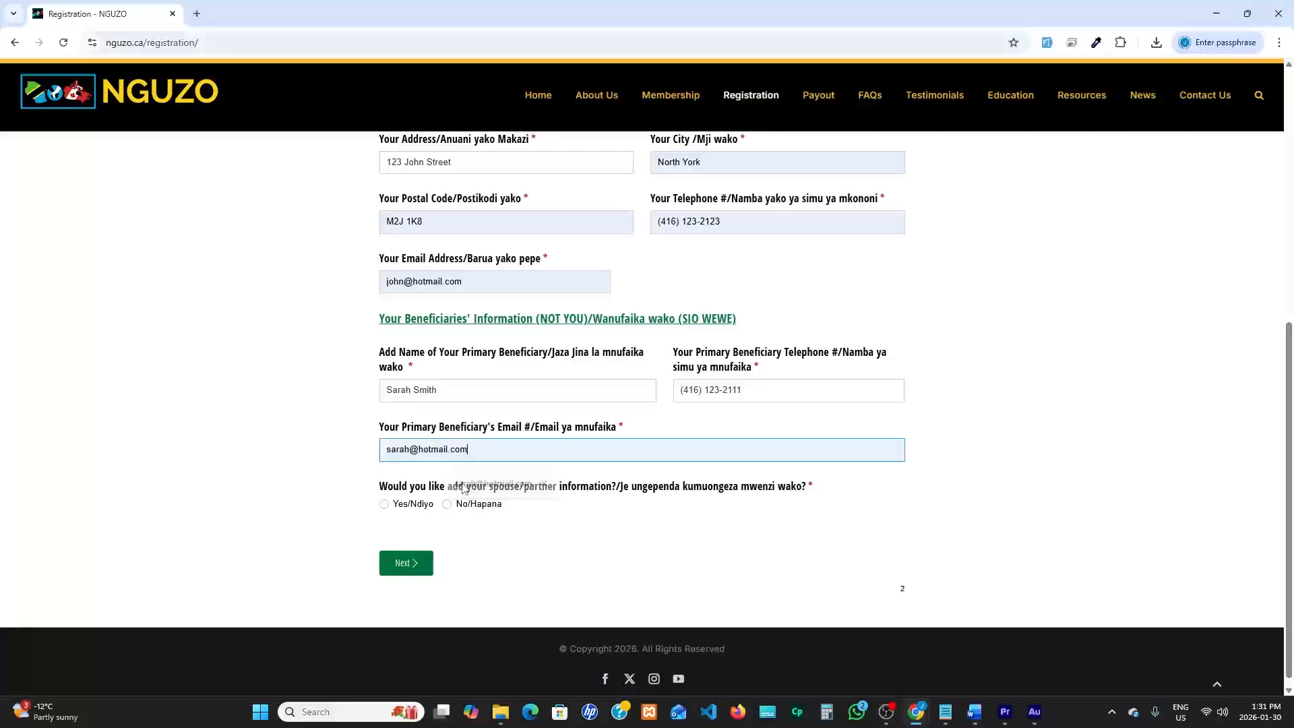
Choose Yes/Ndiyo for adding spouse/partner information and enter the spouse's full name
drag(380, 493, 615, 487)
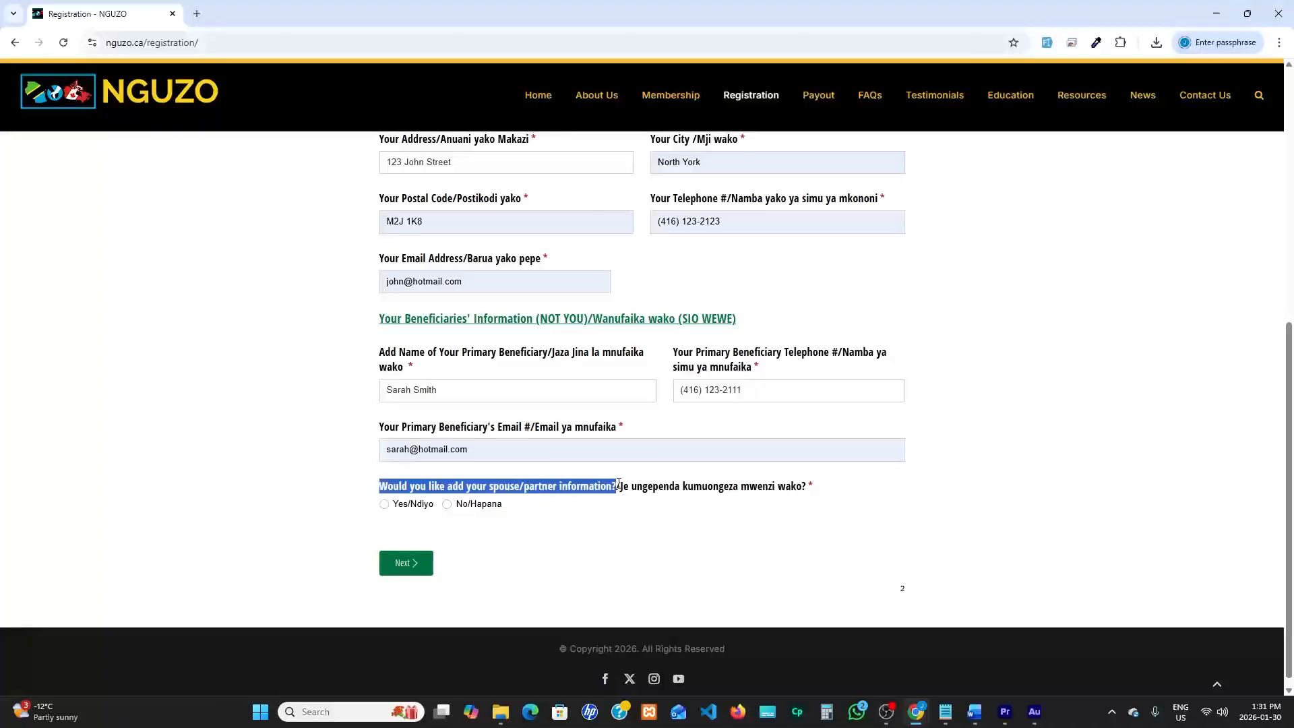
click(384, 504)
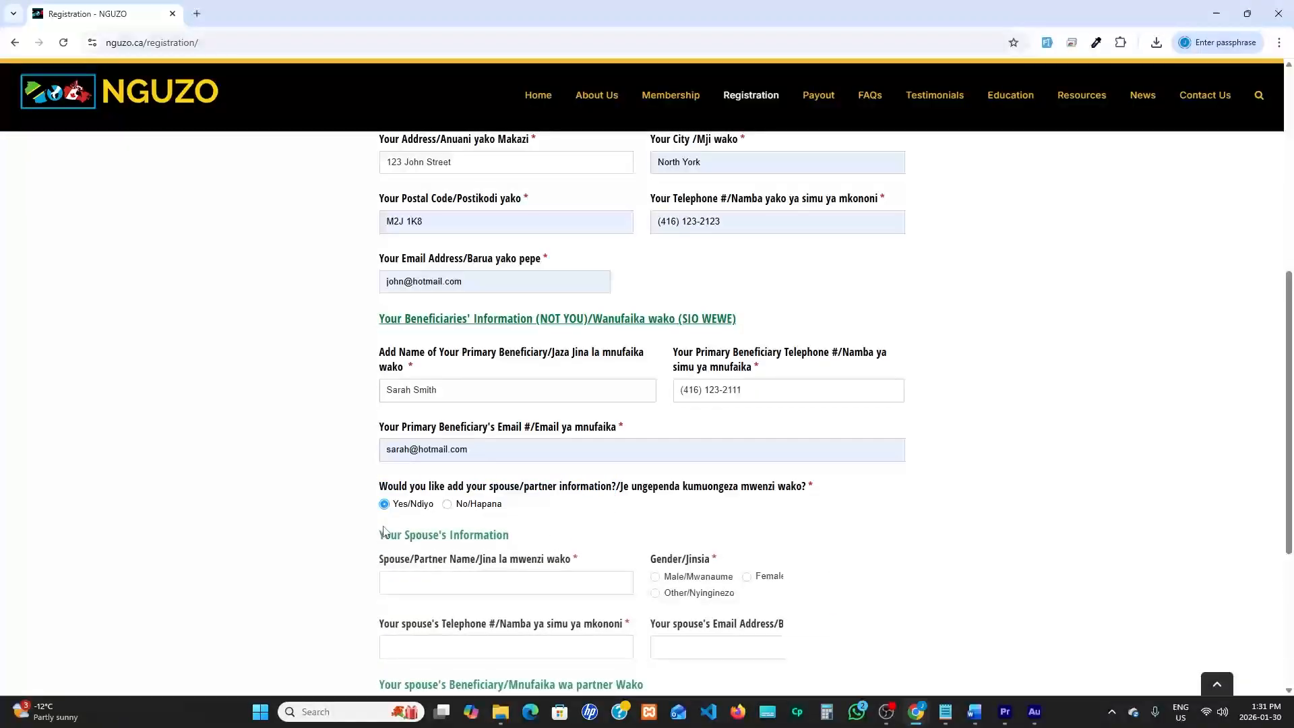
scroll(334, 514, down, 5)
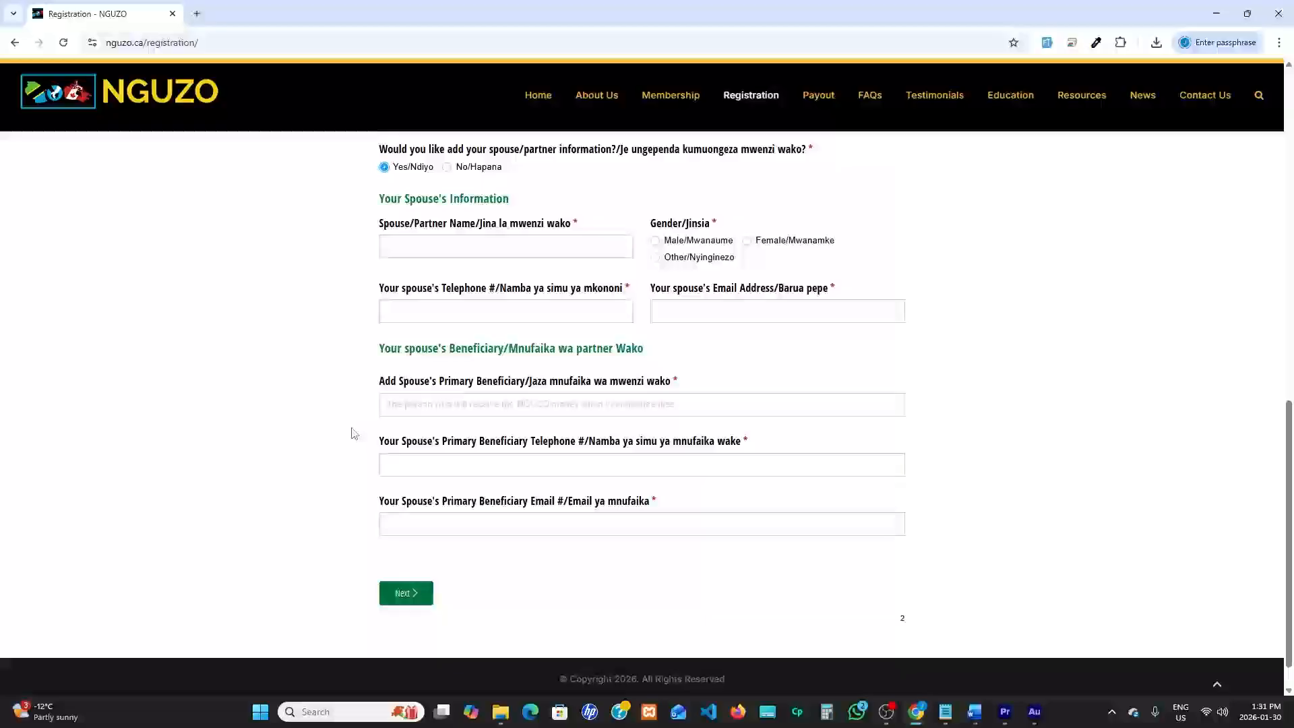
drag(379, 199, 517, 210)
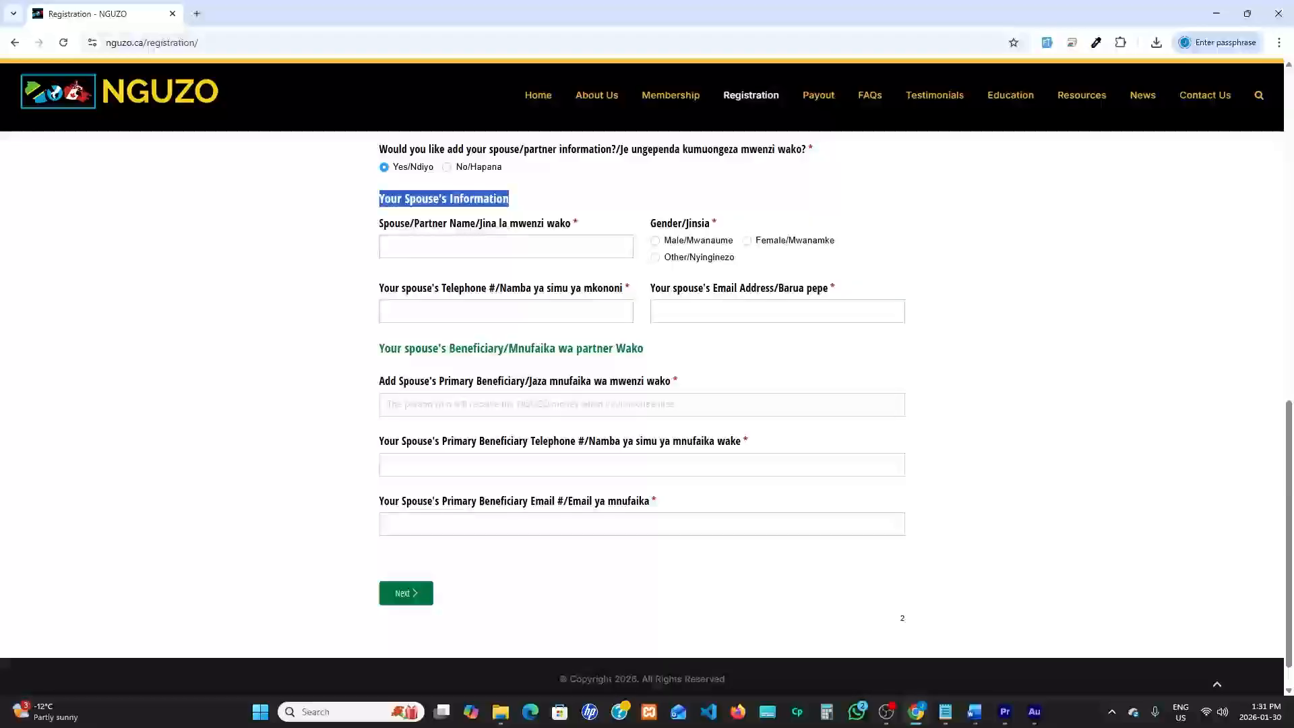
click(386, 246)
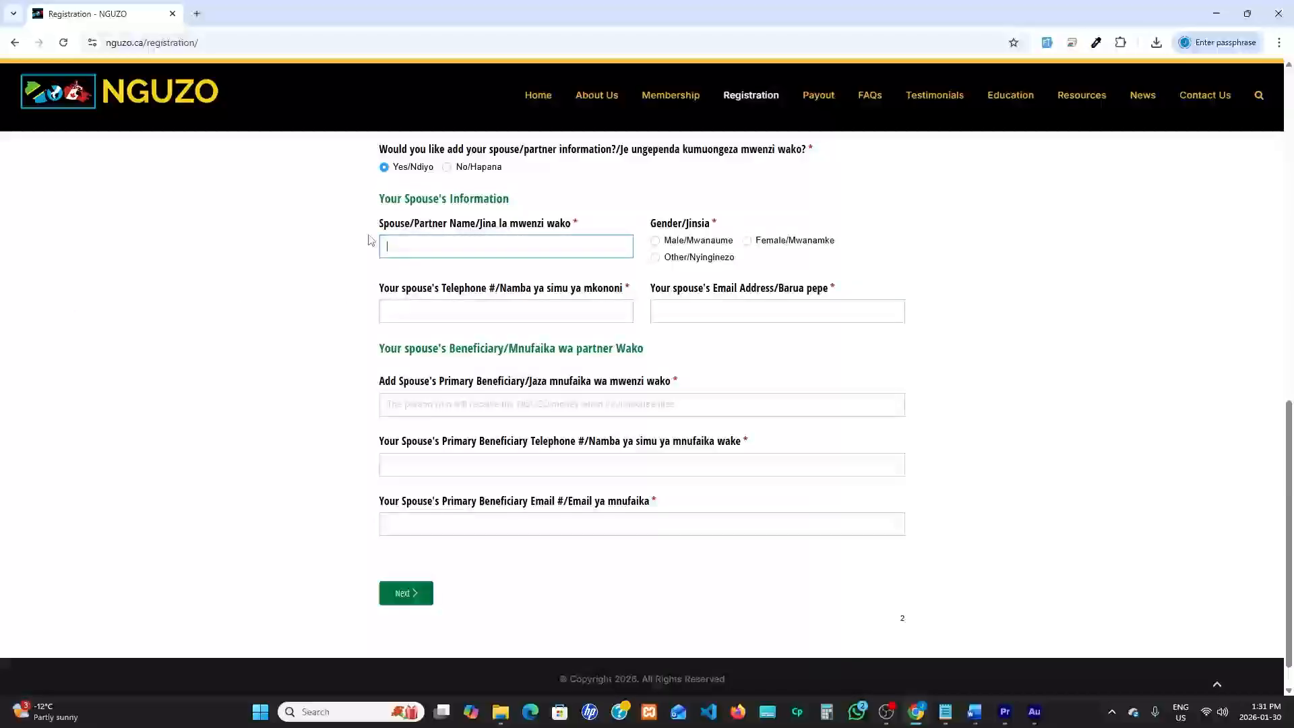
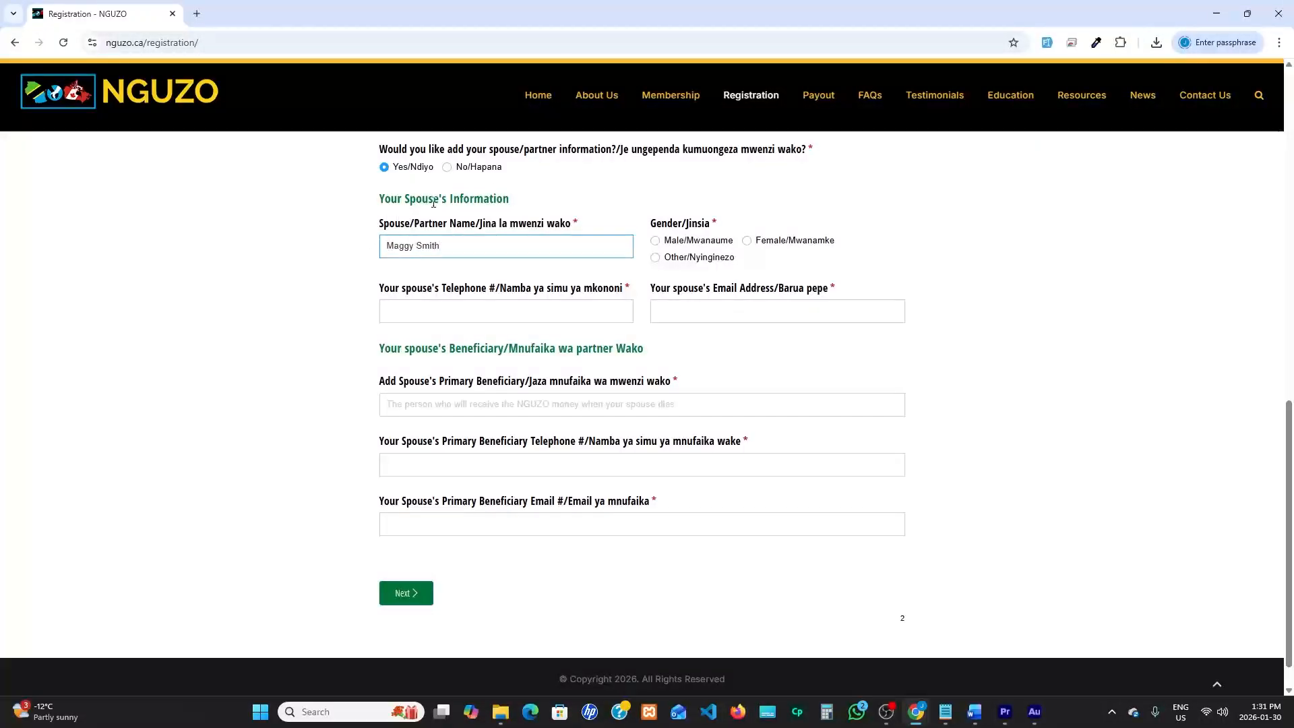
Set the spouse's gender to Female/Mwanamke and enter the spouse's telephone number
drag(721, 223, 689, 223)
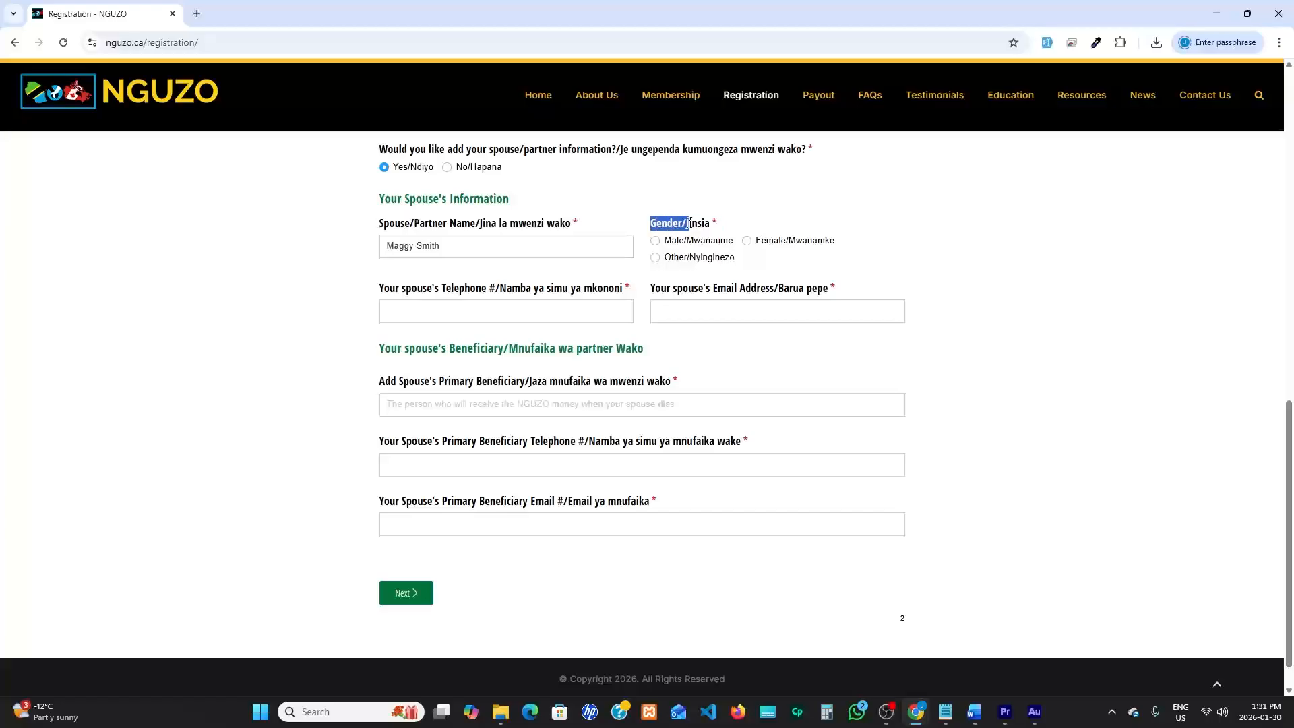
click(747, 241)
click(424, 310)
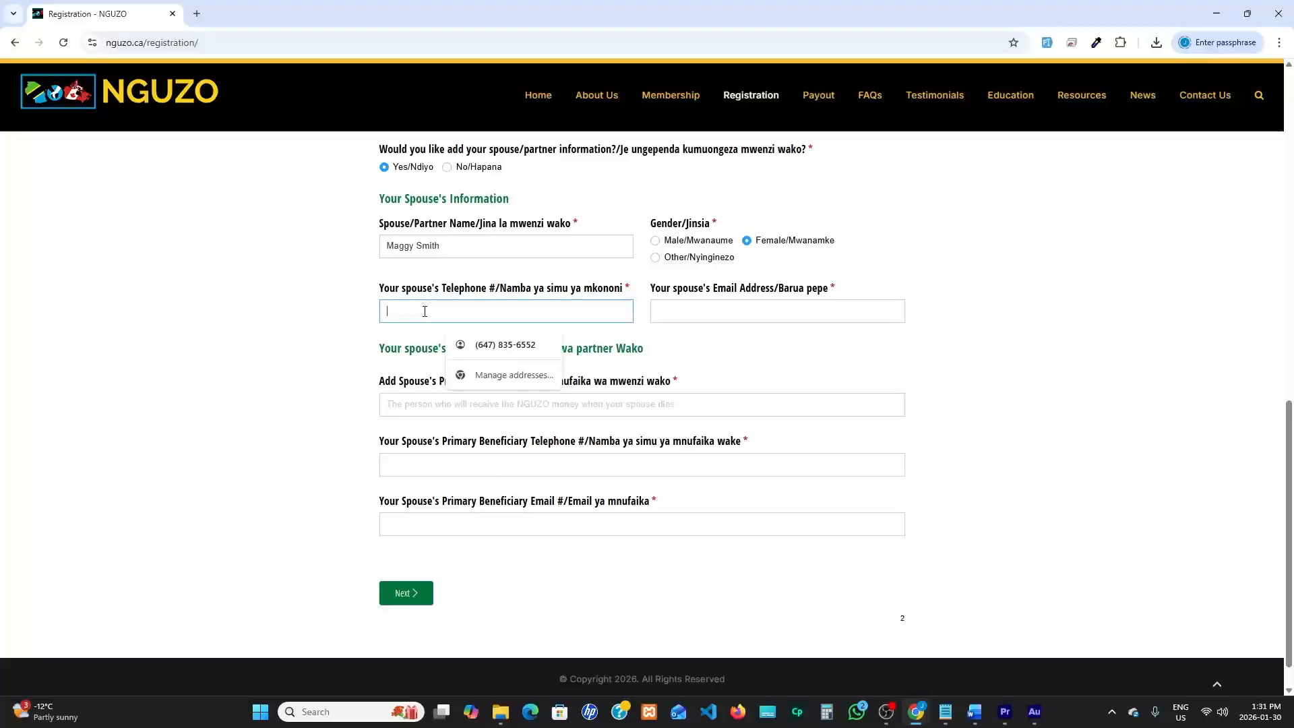
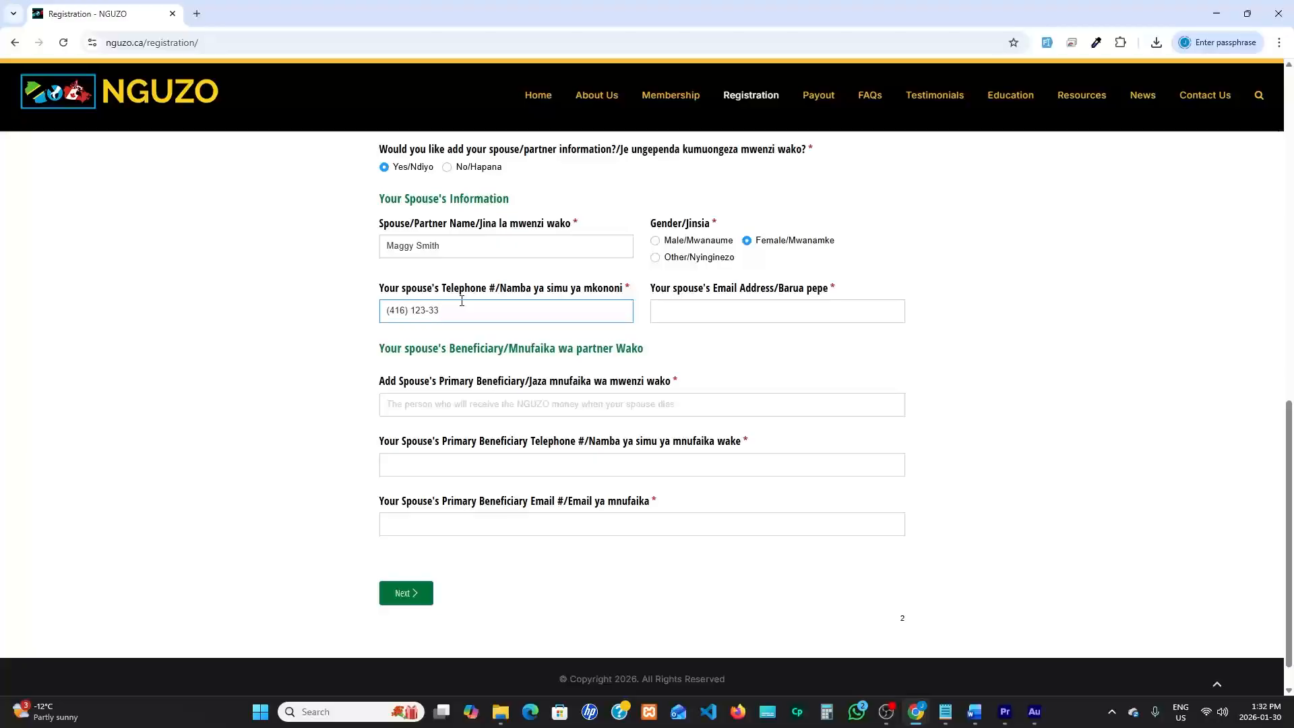
Enter the spouse's email address in the spouse's information section
click(689, 311)
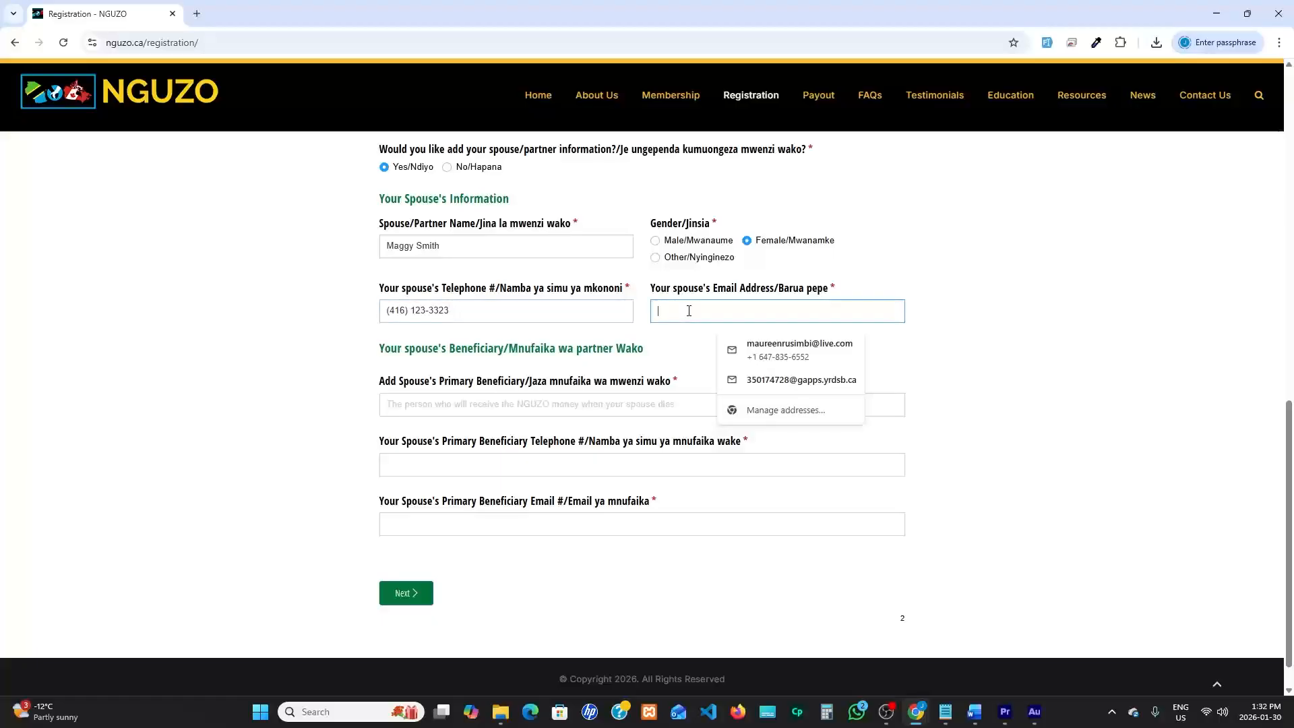
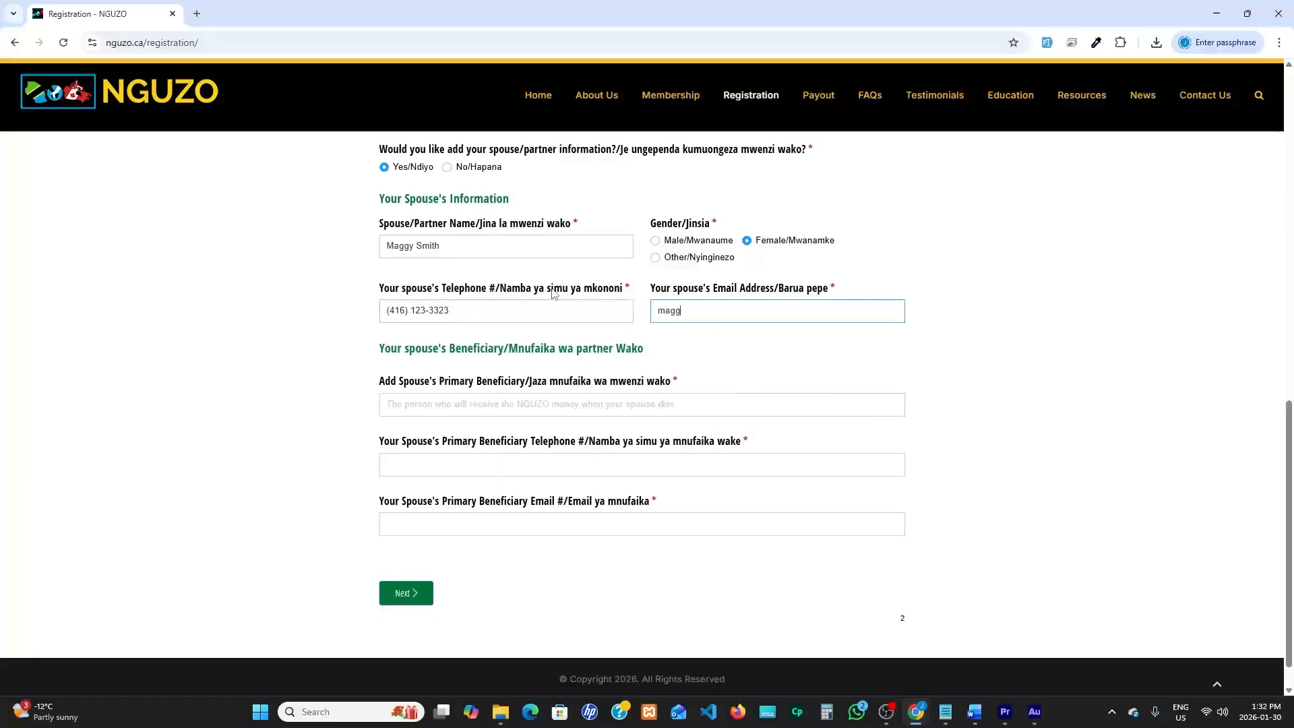
Enter the full name of the spouse's primary beneficiary
drag(383, 350, 515, 368)
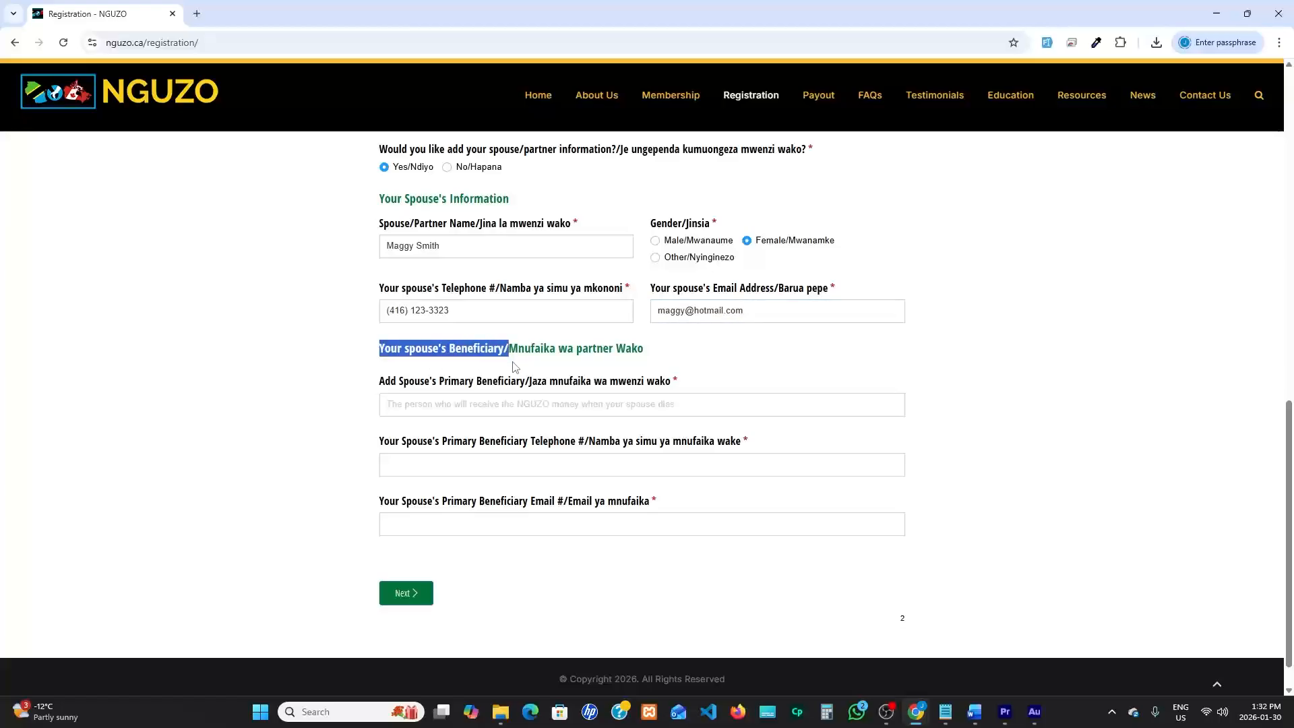
click(427, 405)
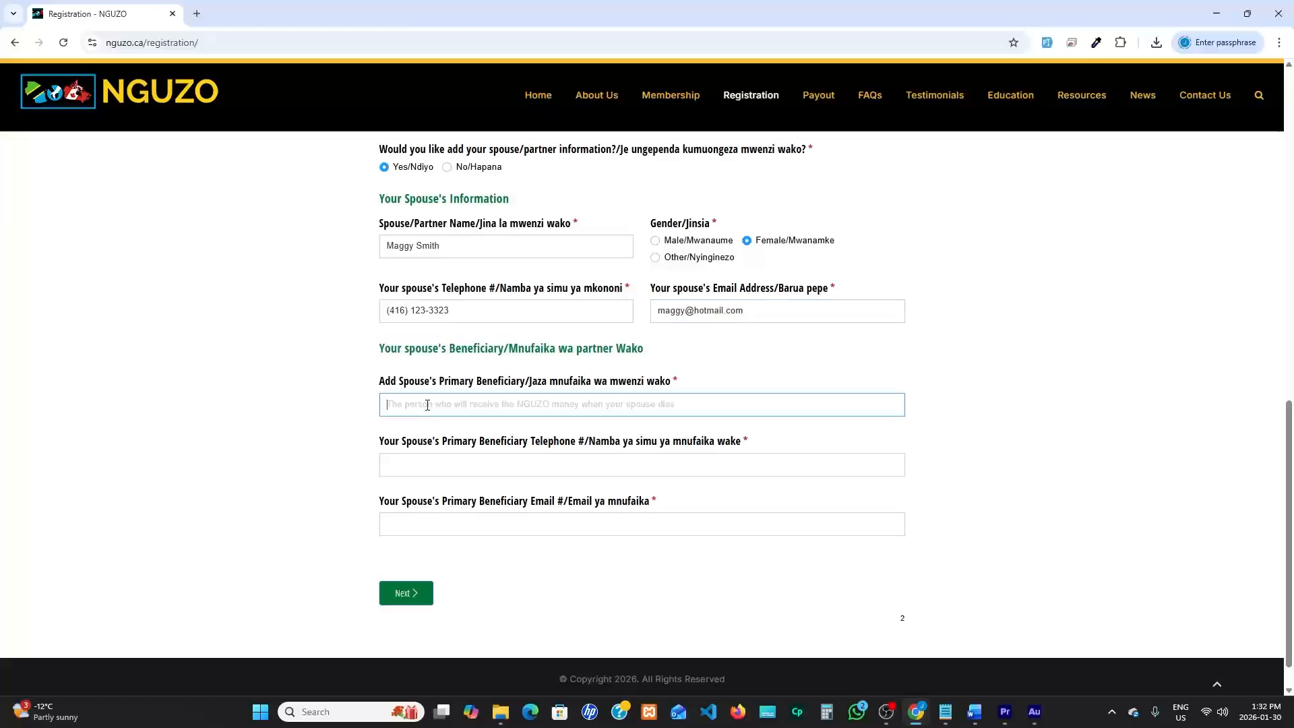
text(John Smith)
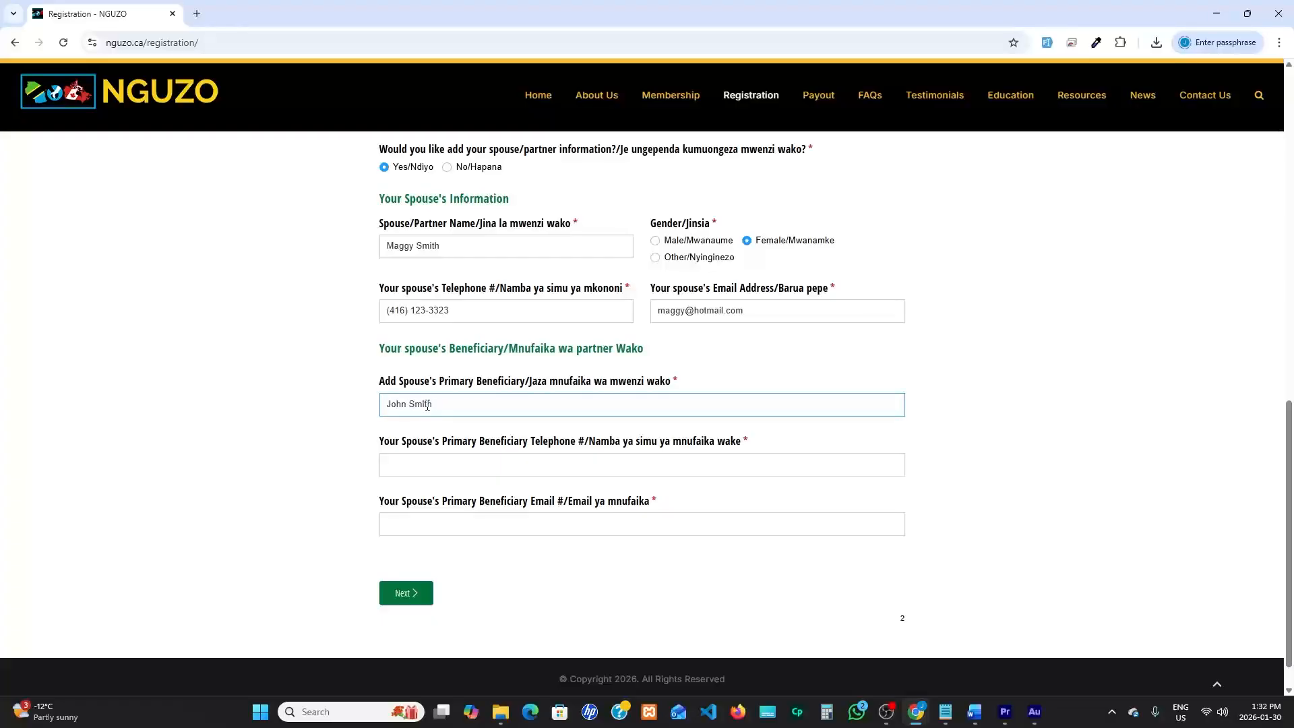
Enter the telephone number of the spouse's primary beneficiary
drag(380, 443, 578, 453)
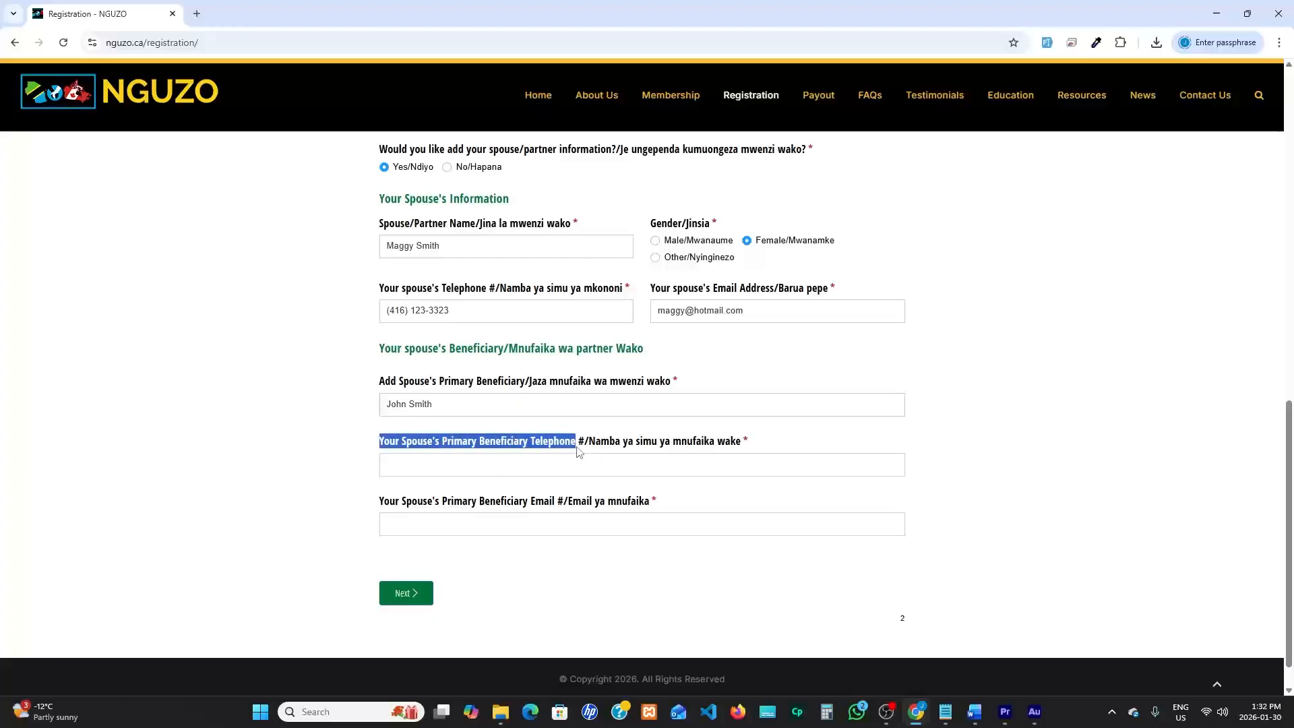
click(415, 469)
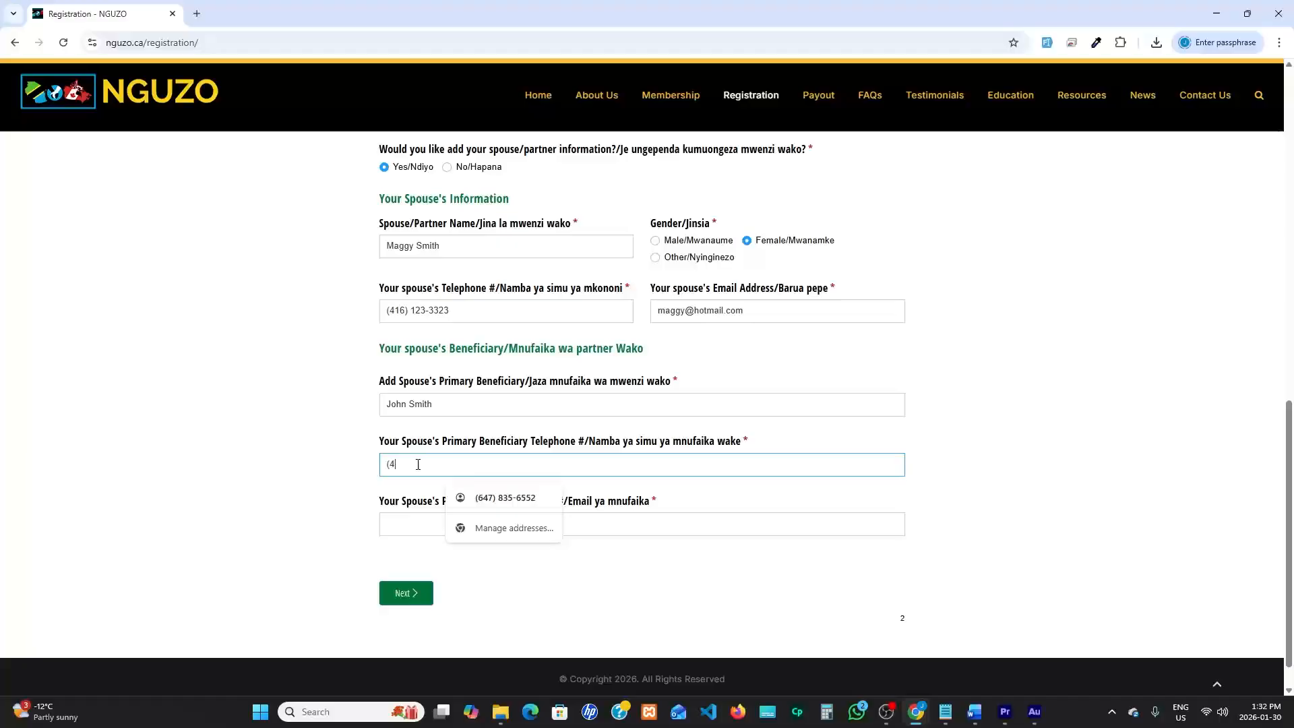
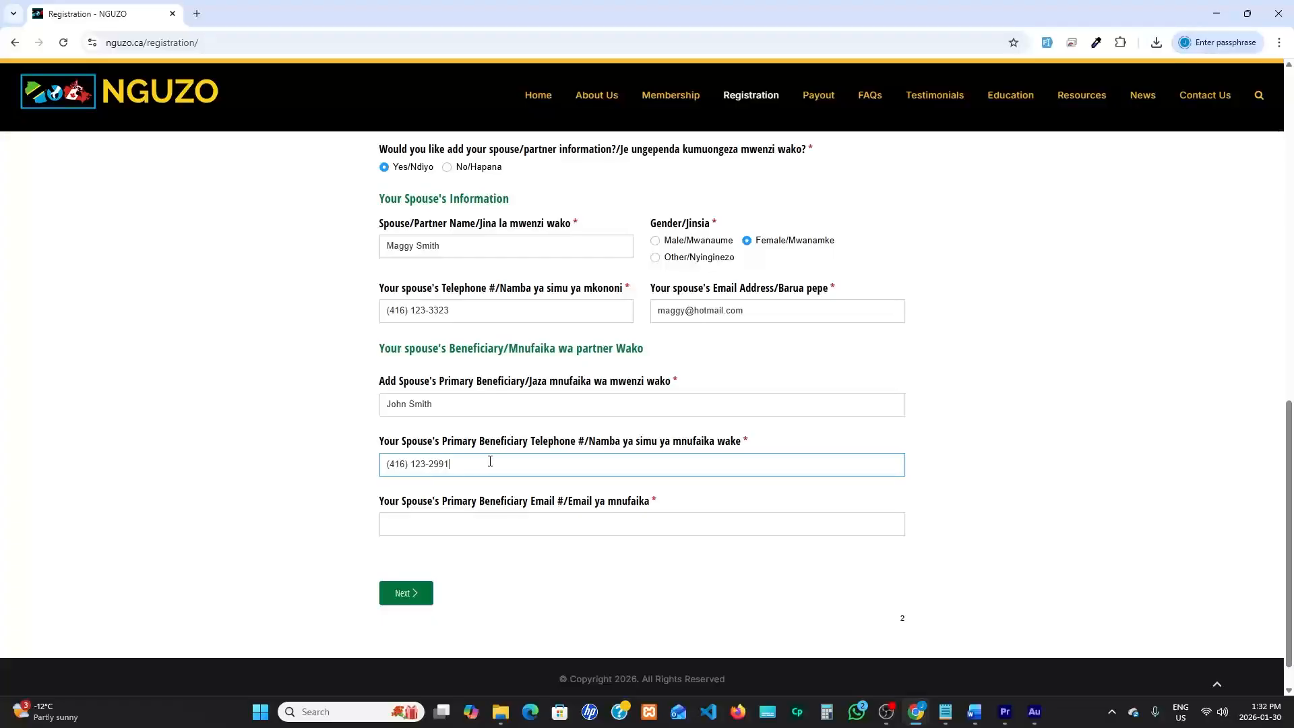
Enter the email address of the spouse's primary beneficiary and advance to page 3 of the registration form
drag(380, 502, 557, 507)
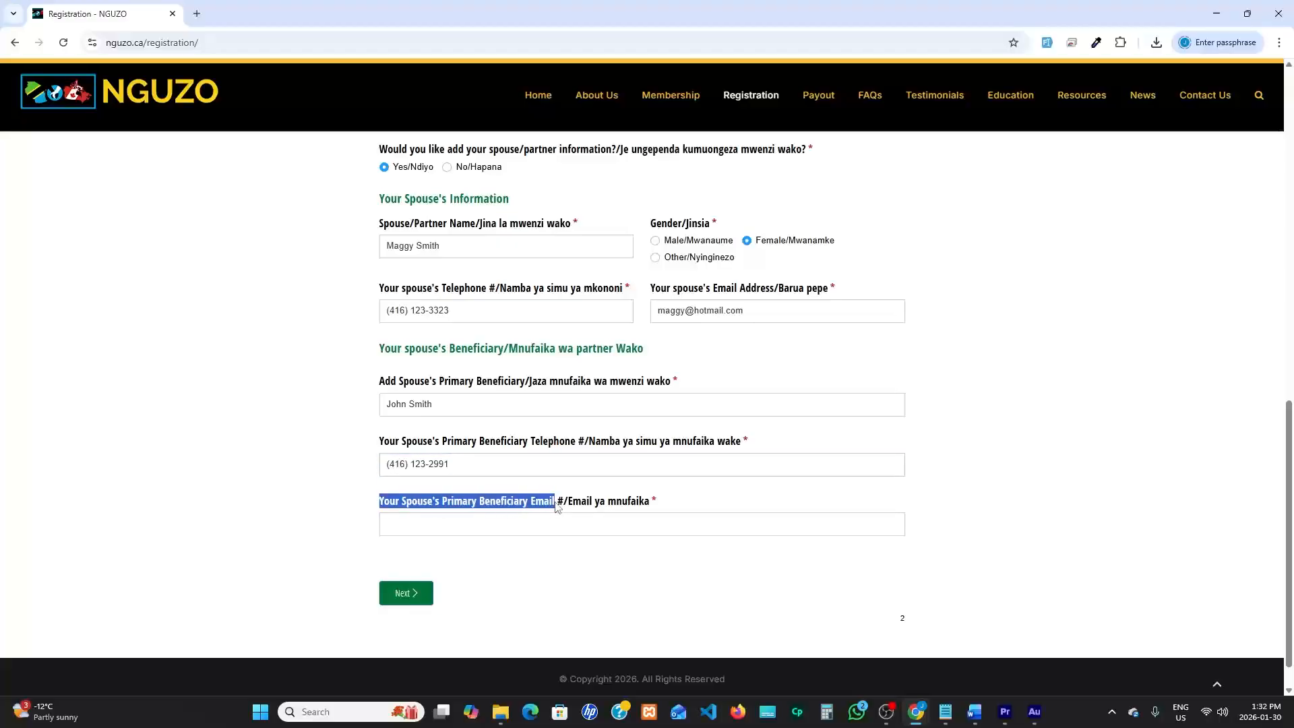
click(427, 526)
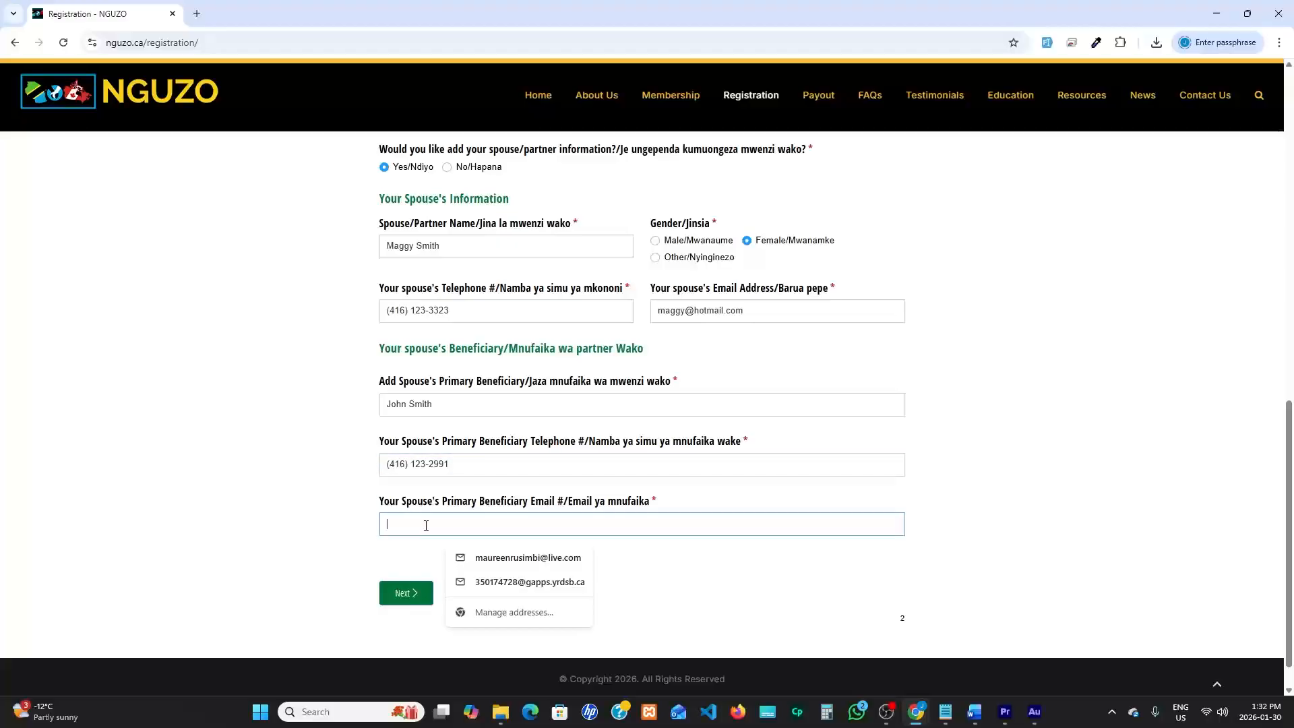
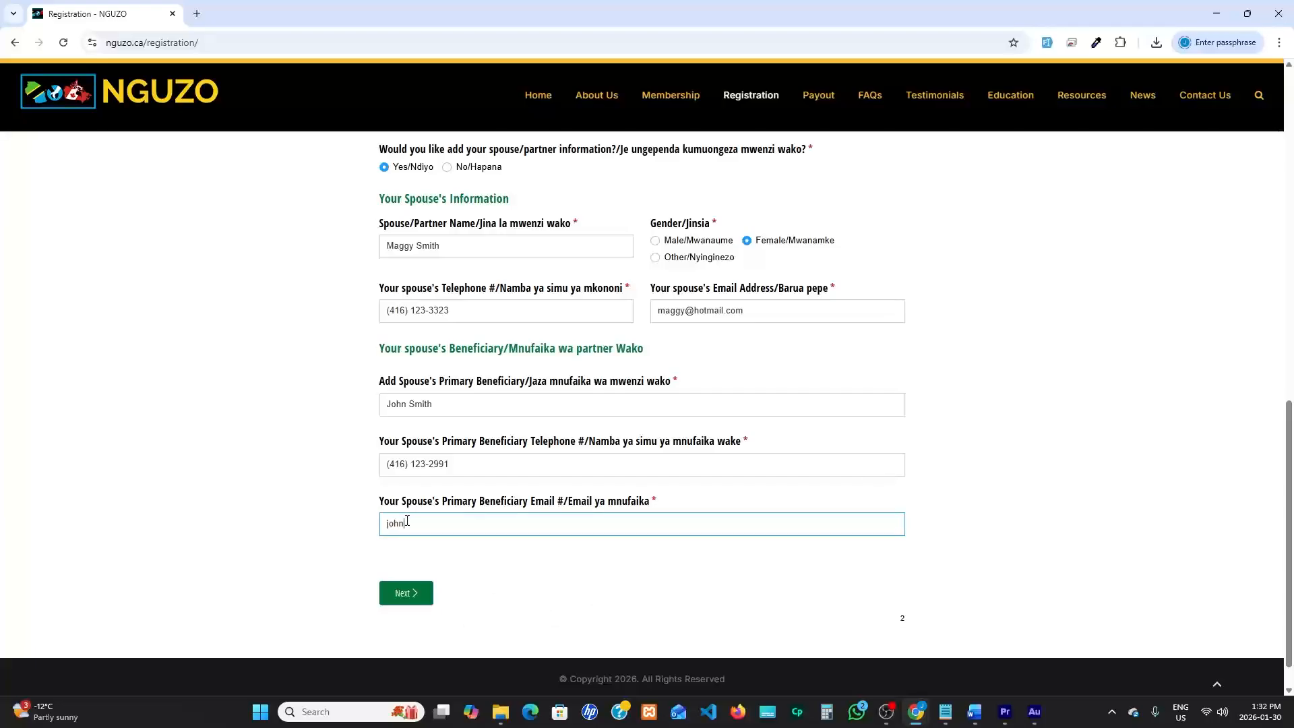
scroll(513, 576, down, 1)
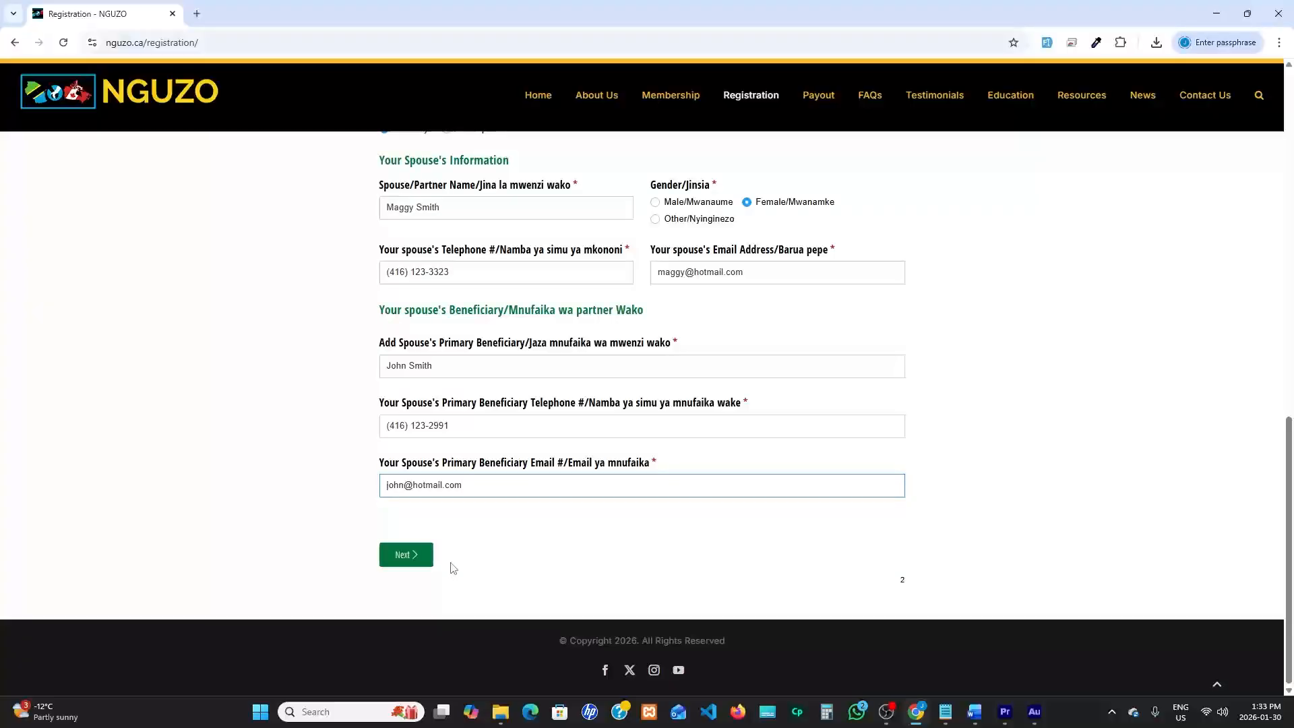
click(398, 564)
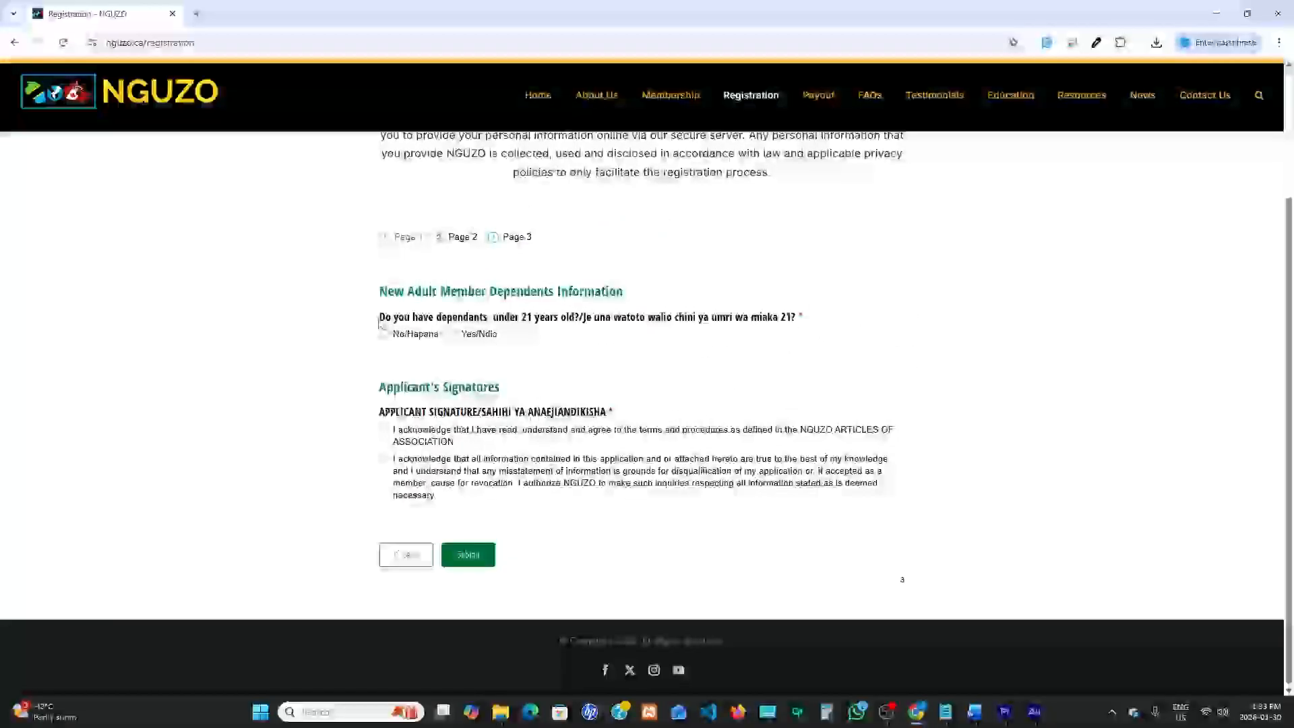
Answer Yes/Ndio to the question about having dependants under 21 years old
drag(379, 286, 621, 291)
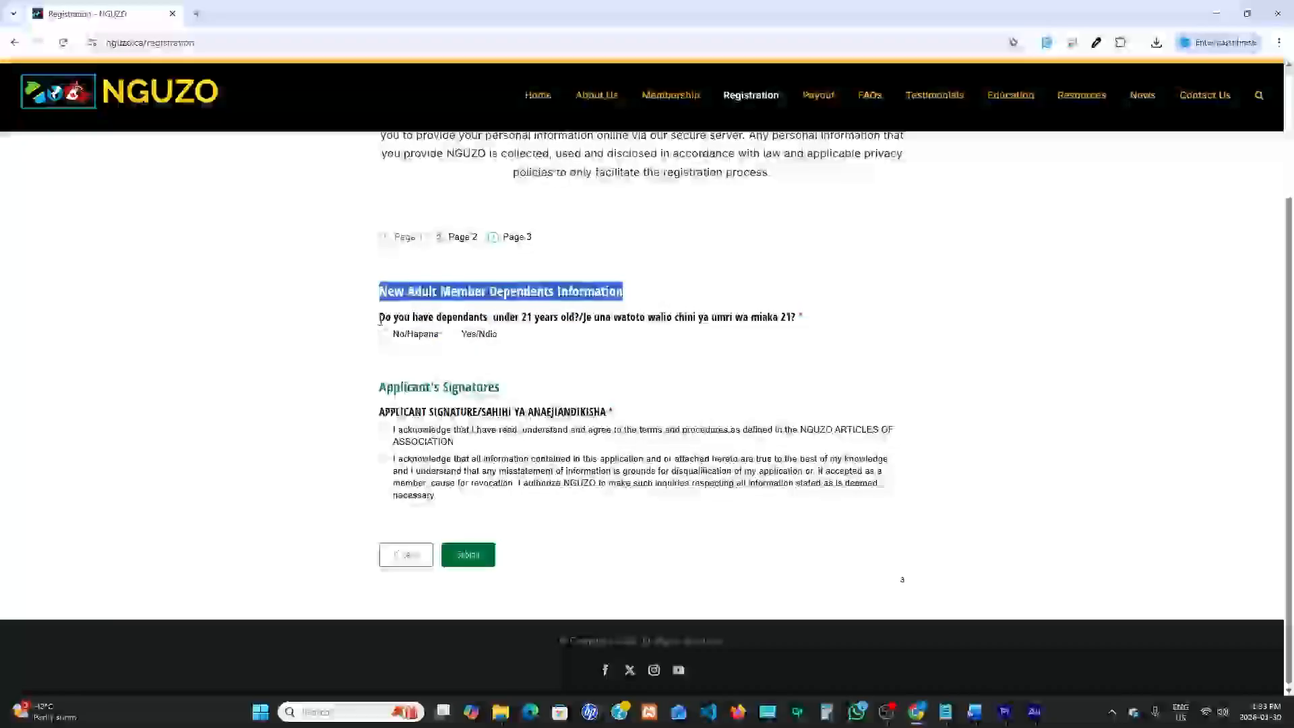
drag(379, 317, 807, 316)
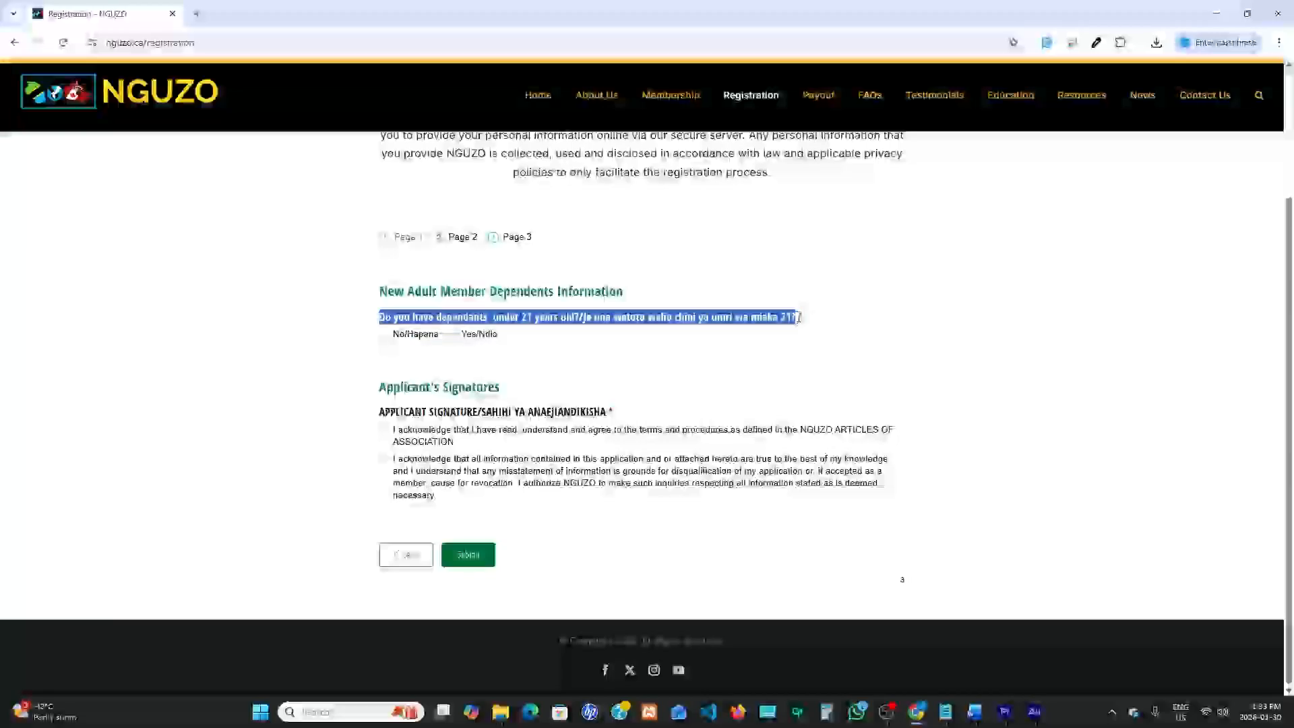
click(455, 340)
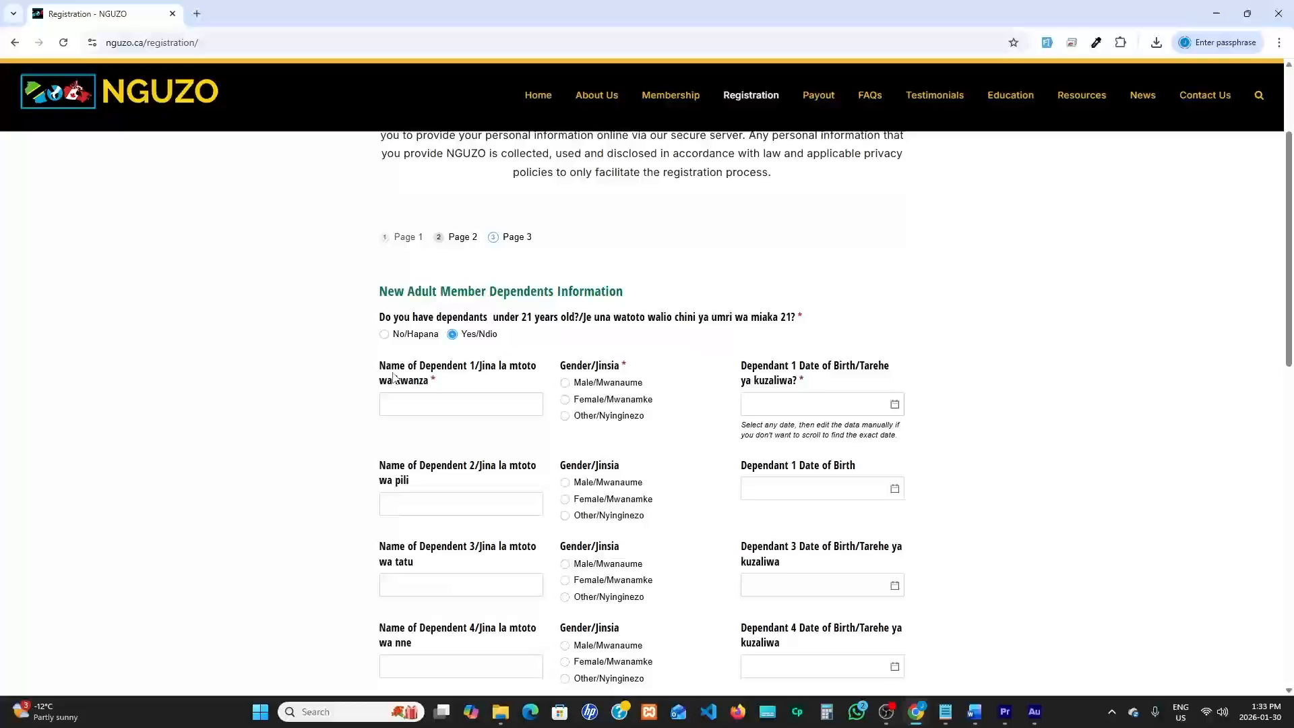
Enter the full name of dependent 1 and set the gender to Female/Mwanamke
drag(379, 365, 493, 369)
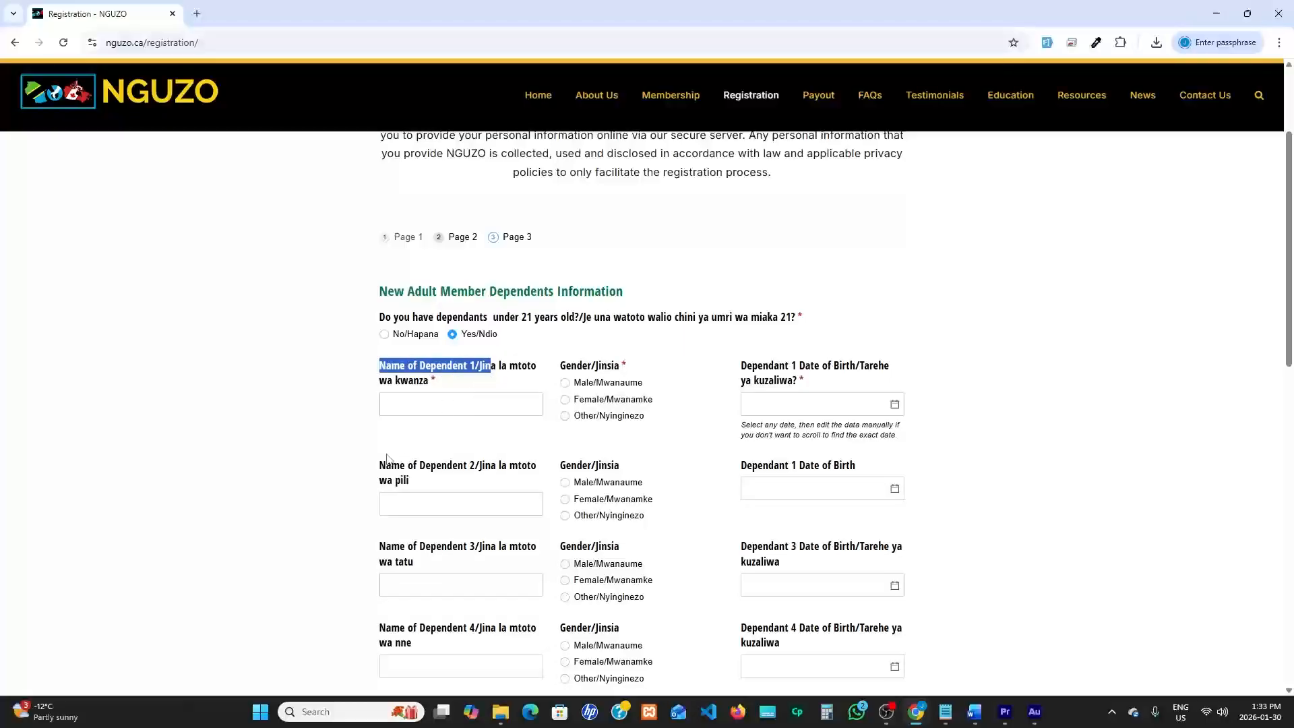
drag(379, 465, 493, 474)
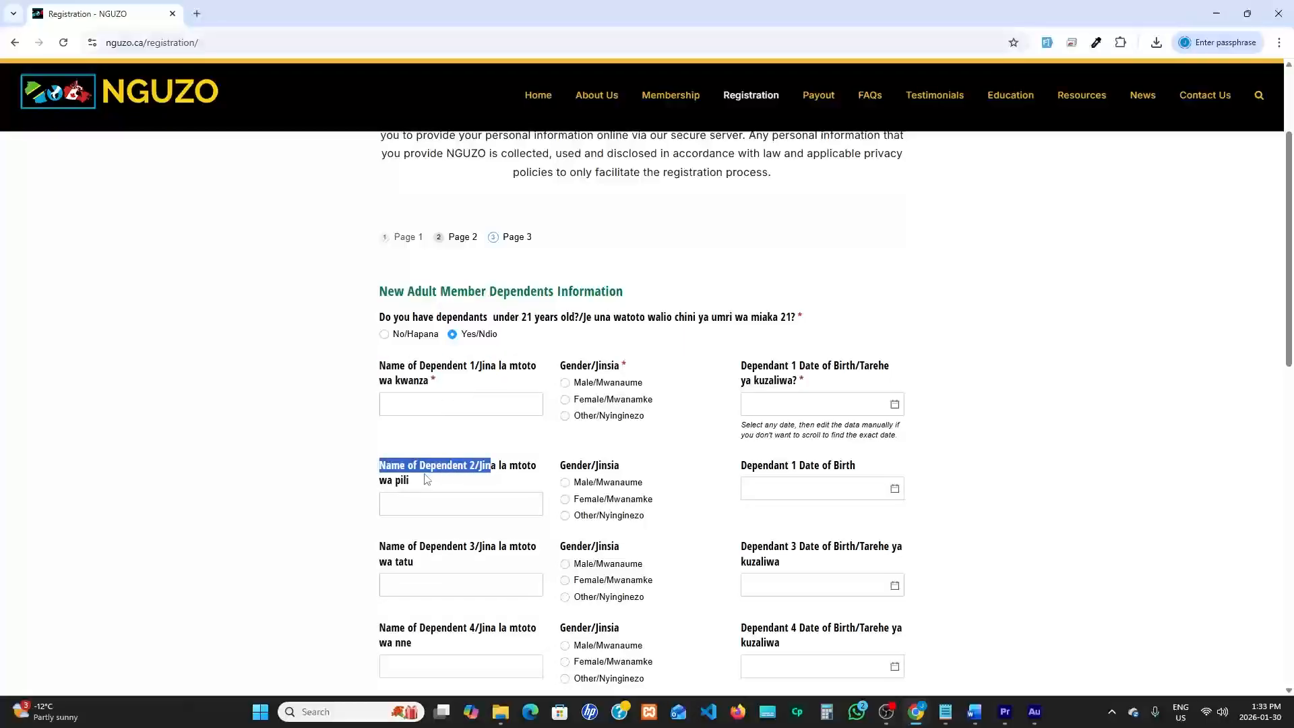
drag(380, 546, 492, 551)
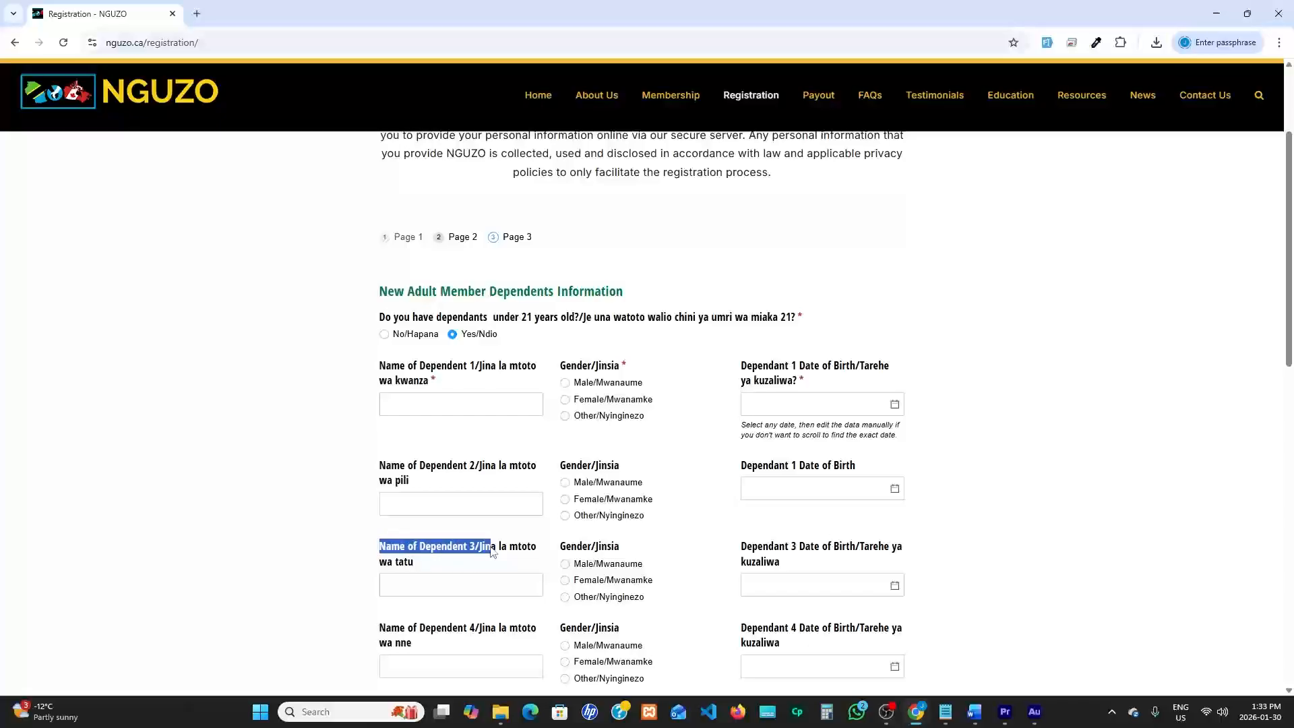
click(420, 376)
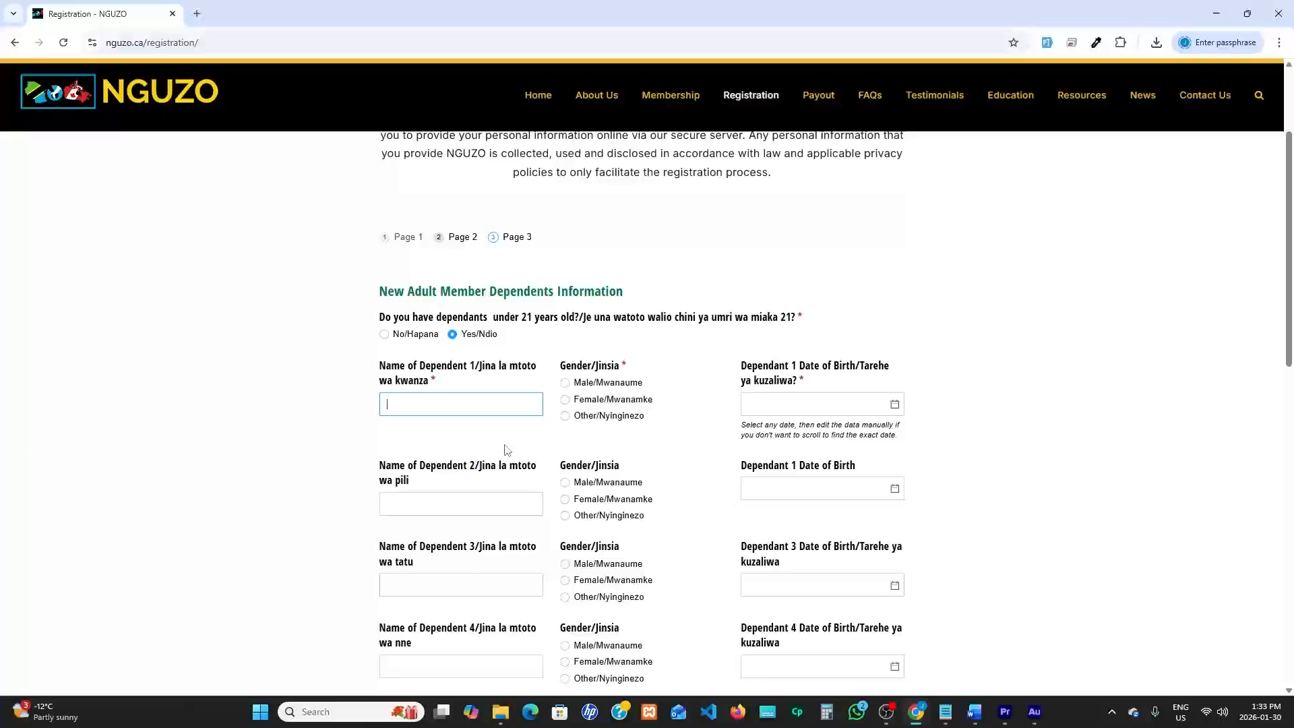
click(445, 405)
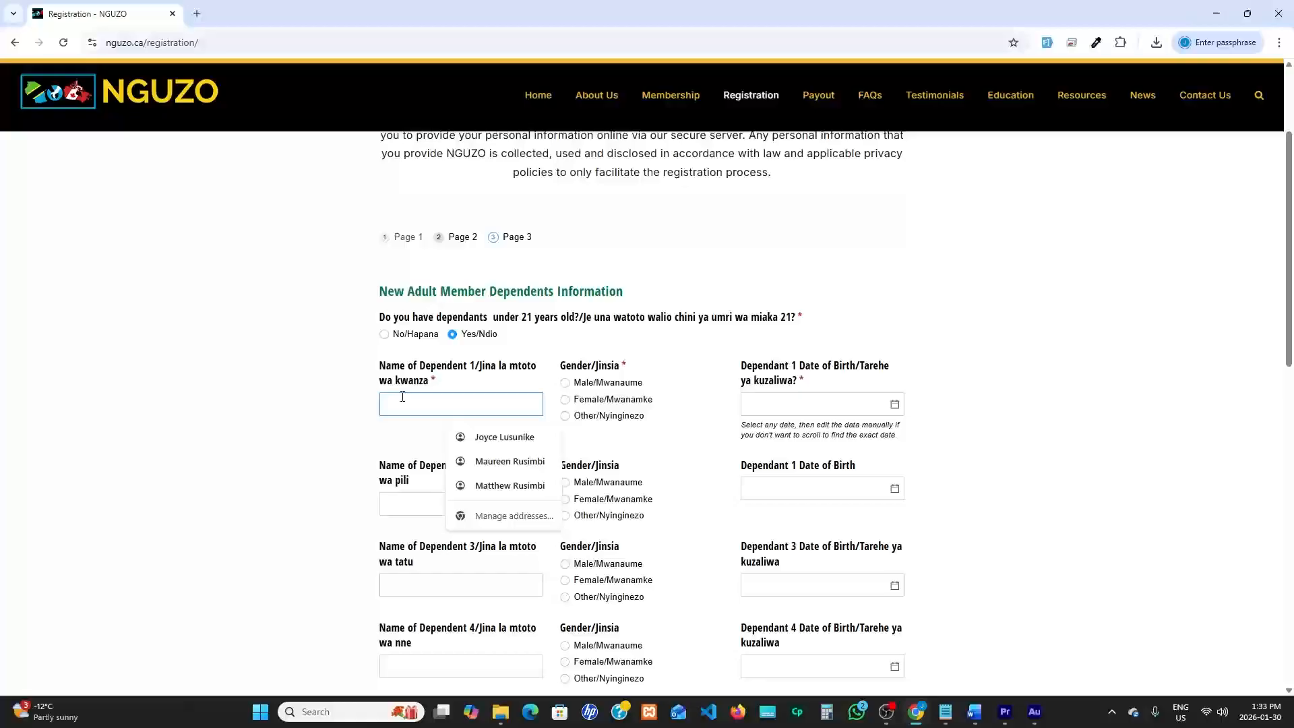
text(R)
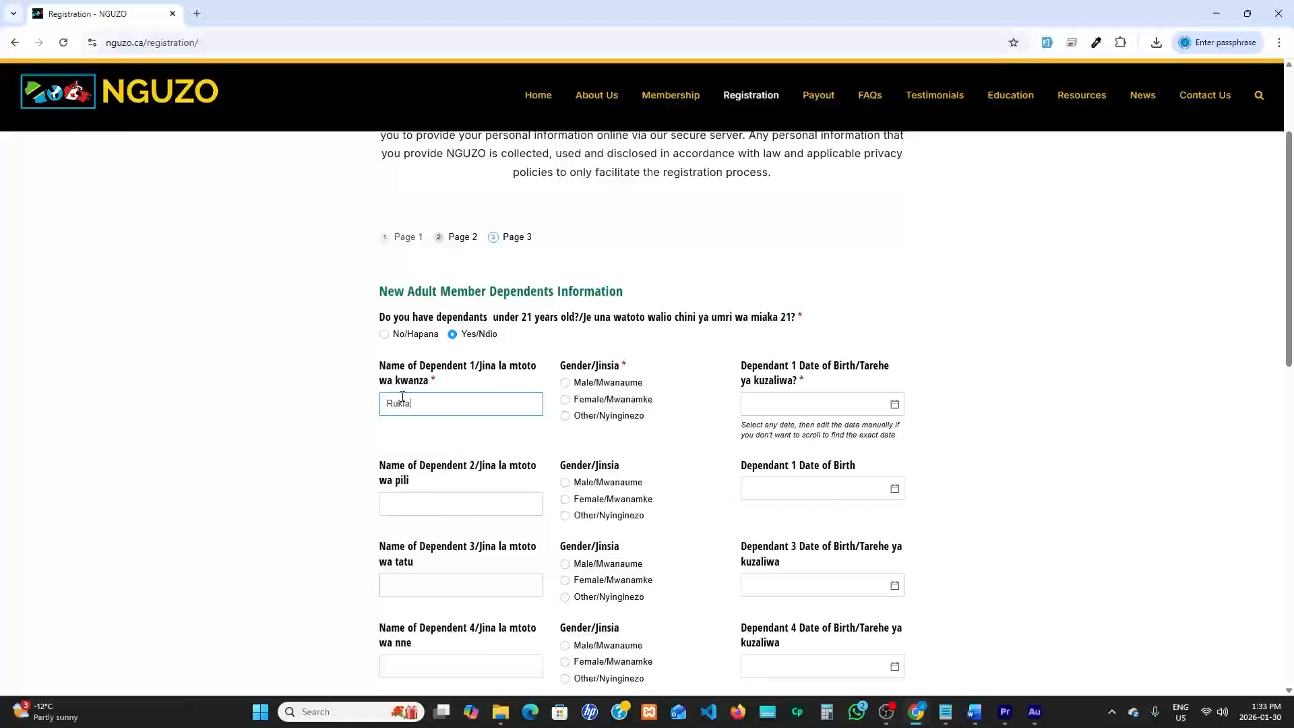
text(ukia)
click(565, 400)
Pick the date of birth of dependent 1 from the calendar
click(895, 405)
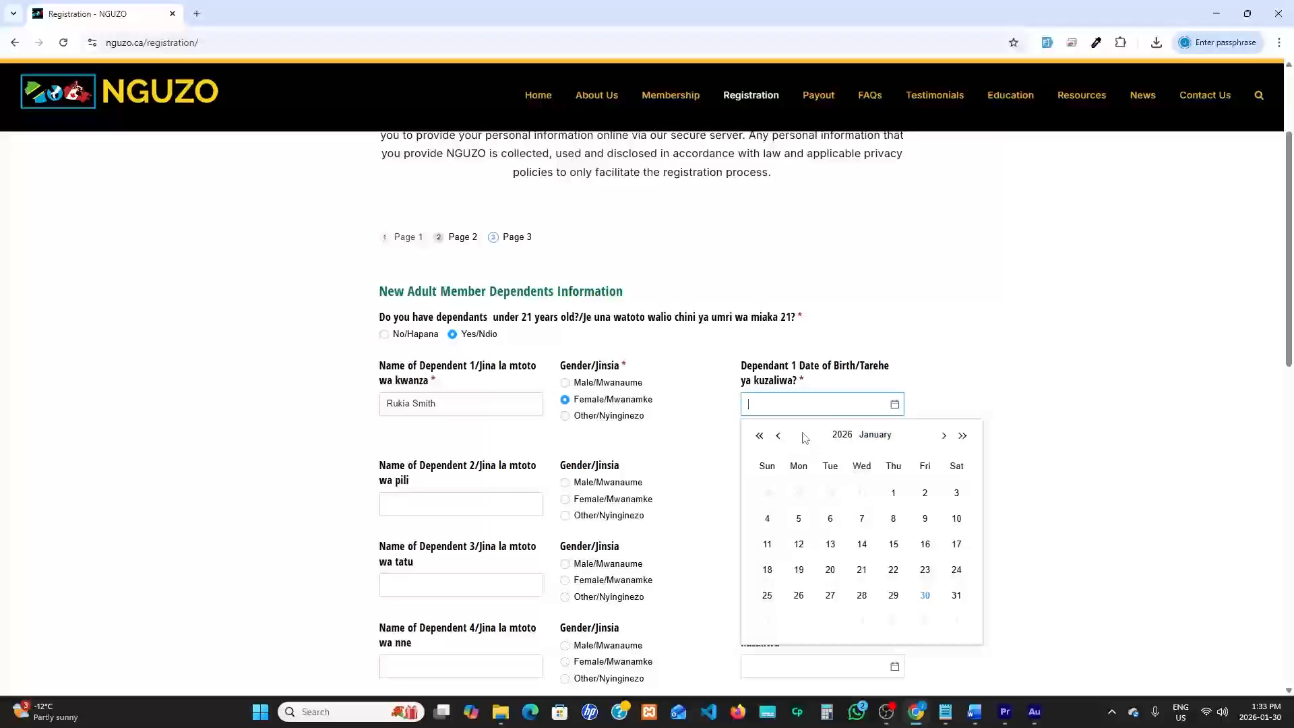
click(759, 436)
click(759, 435)
click(759, 436)
click(759, 435)
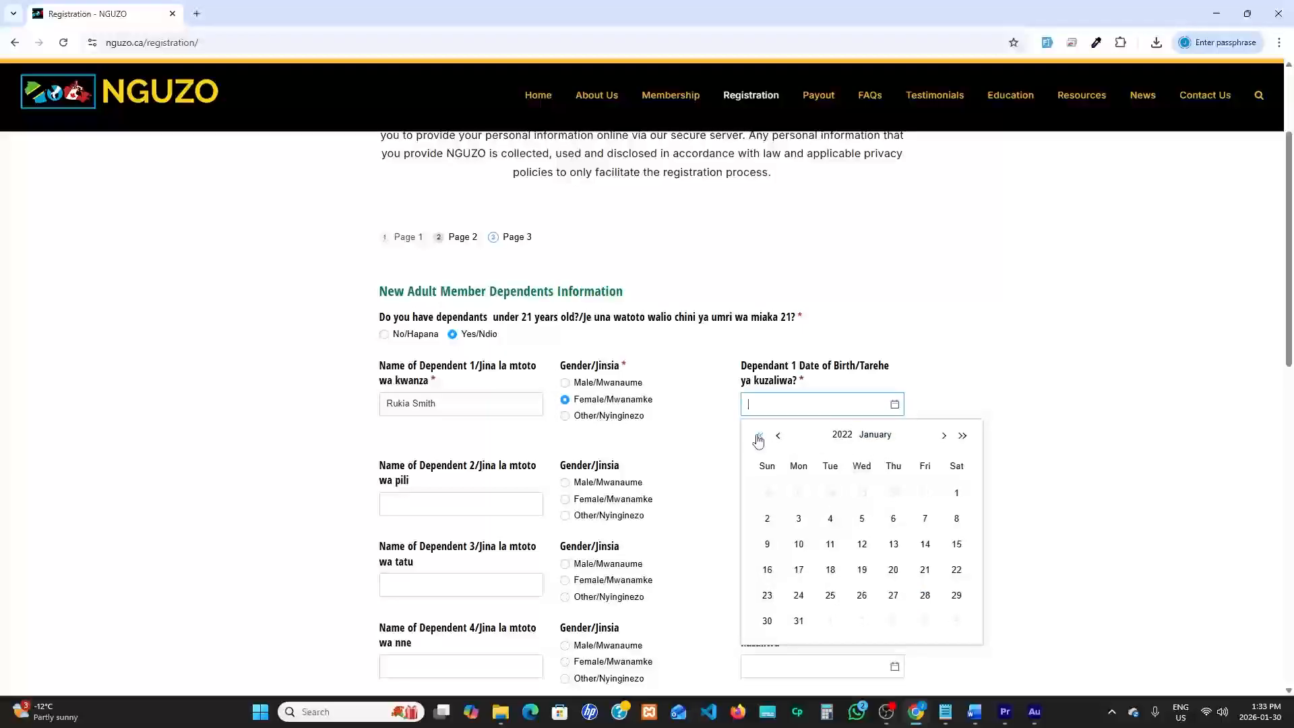
click(759, 435)
click(759, 435)
click(830, 545)
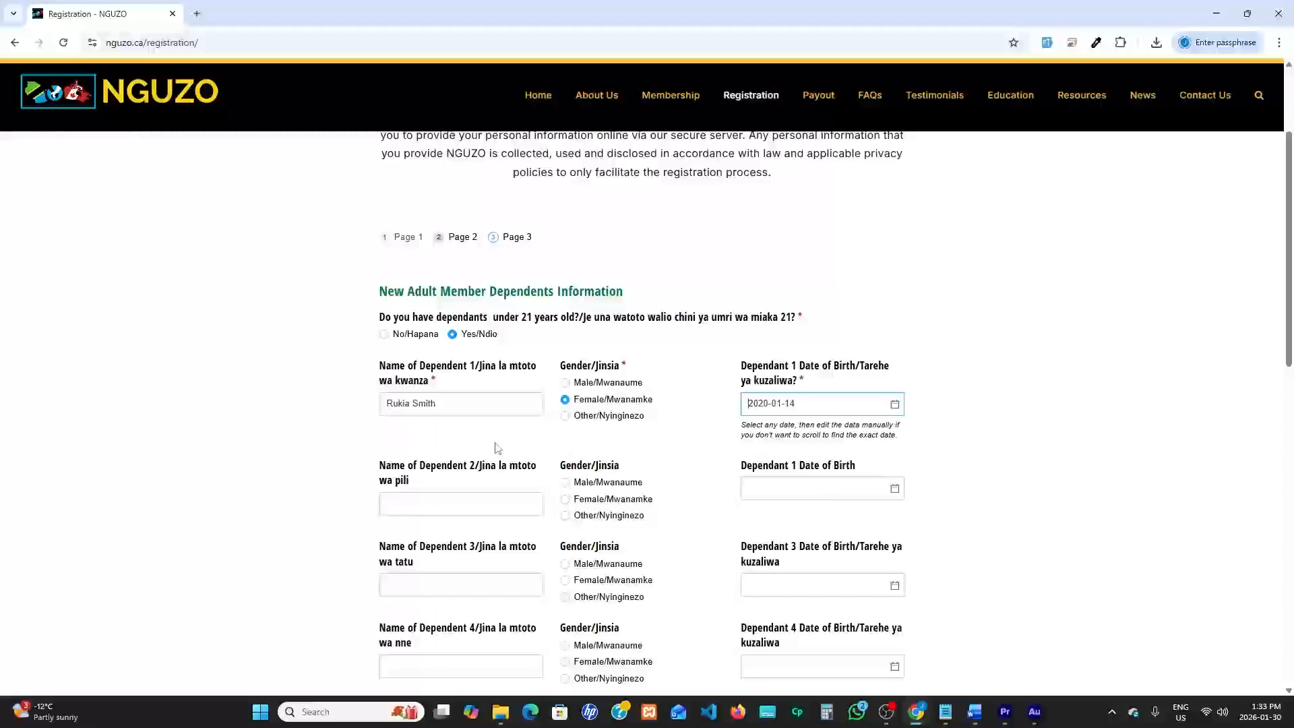
click(438, 503)
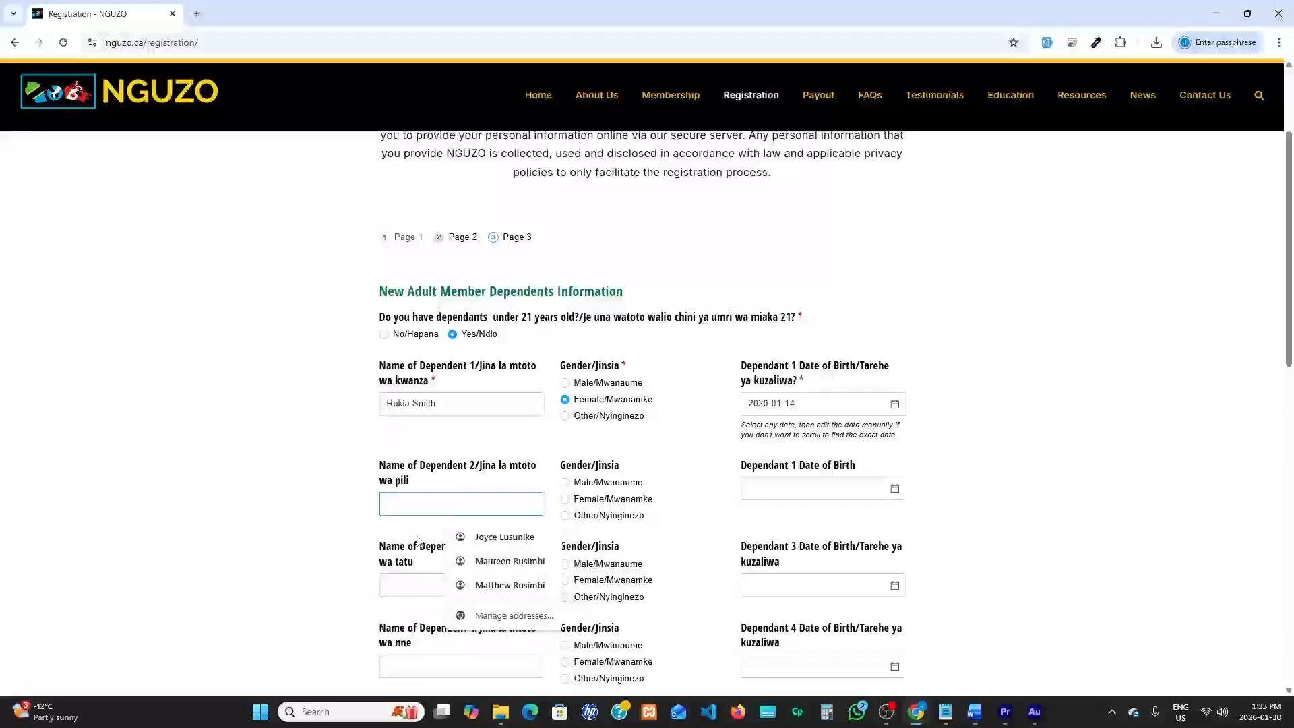
click(418, 584)
Enter the full name of the dependents' primary beneficiary
scroll(418, 584, down, 7)
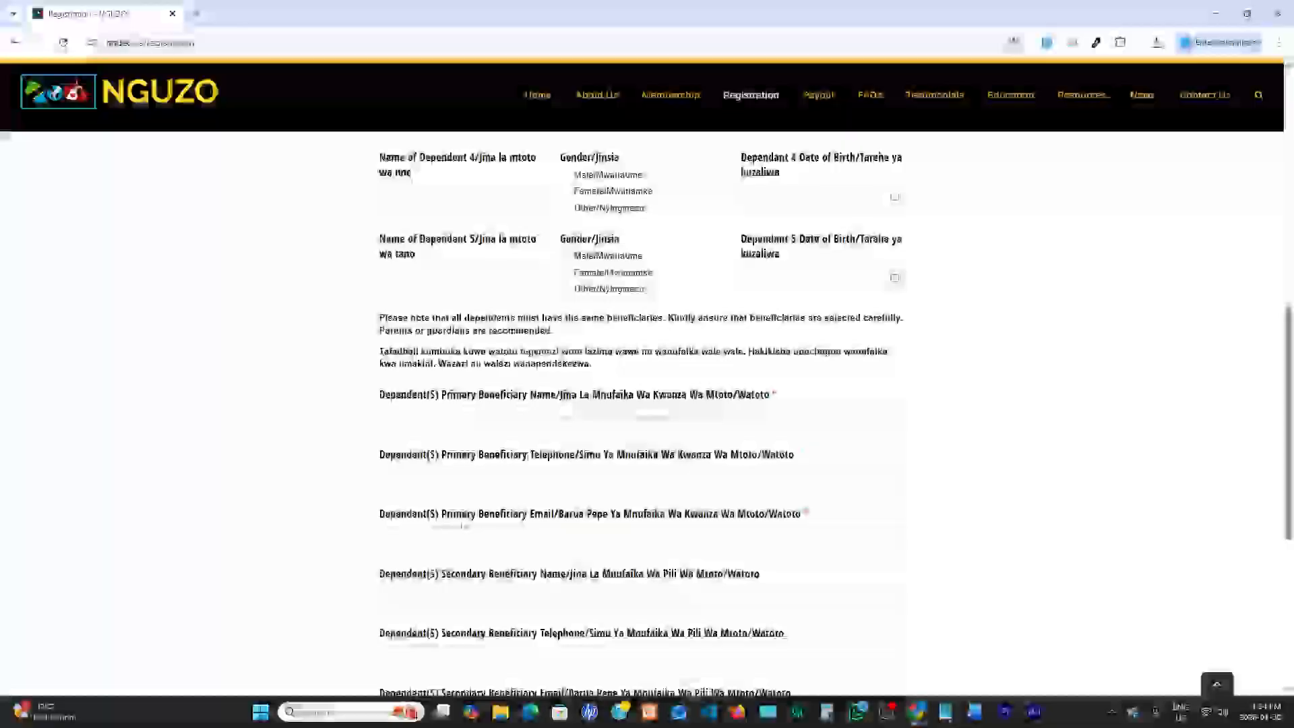
scroll(391, 343, down, 1)
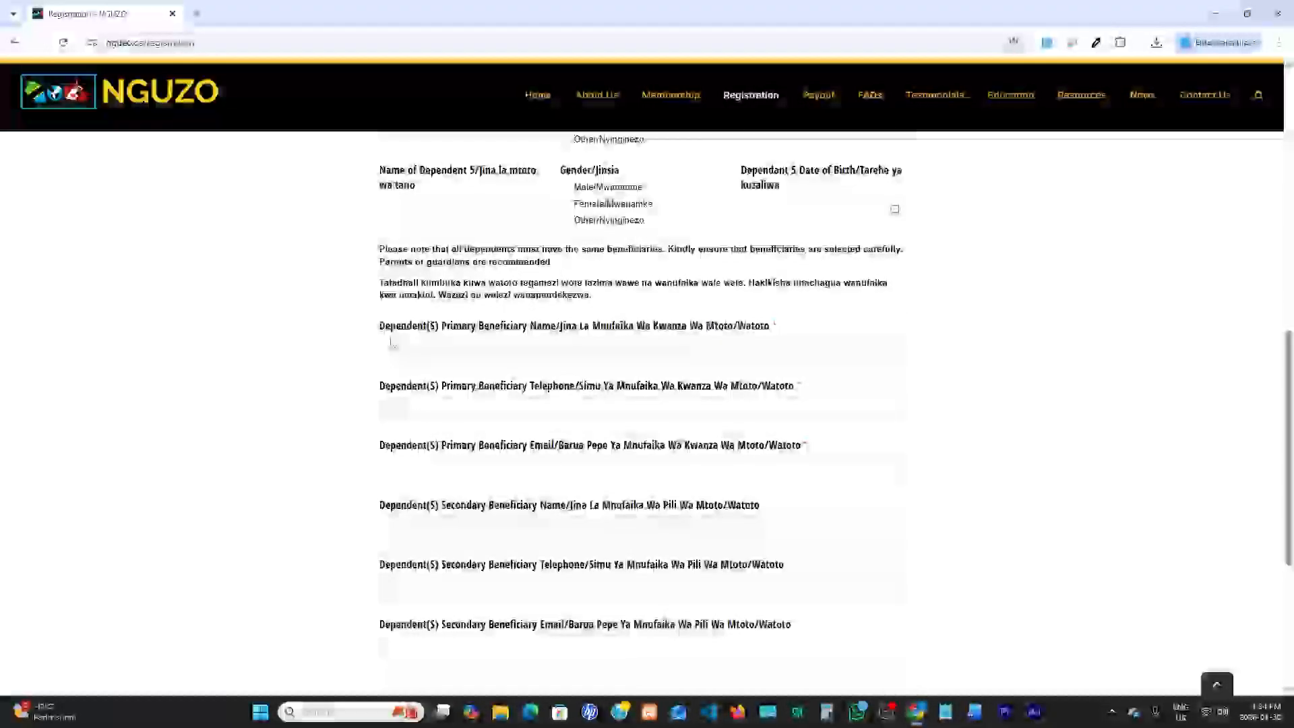
drag(379, 326, 772, 326)
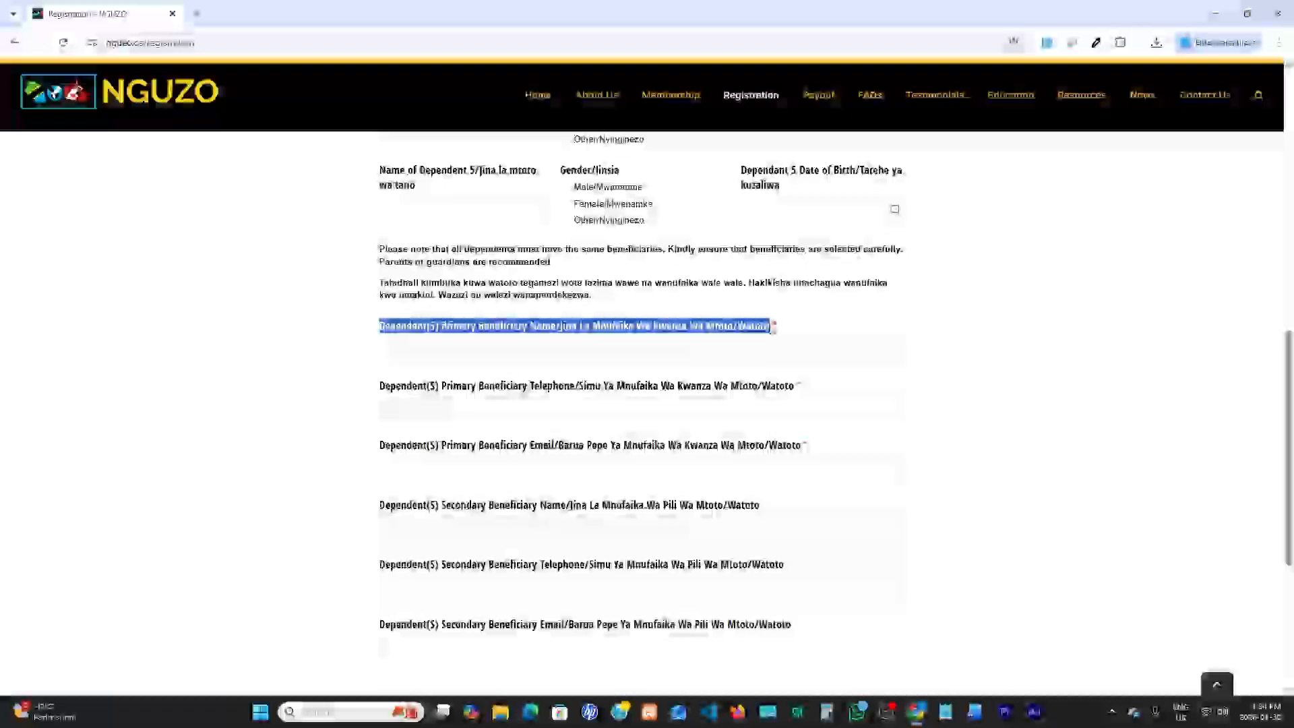
click(445, 350)
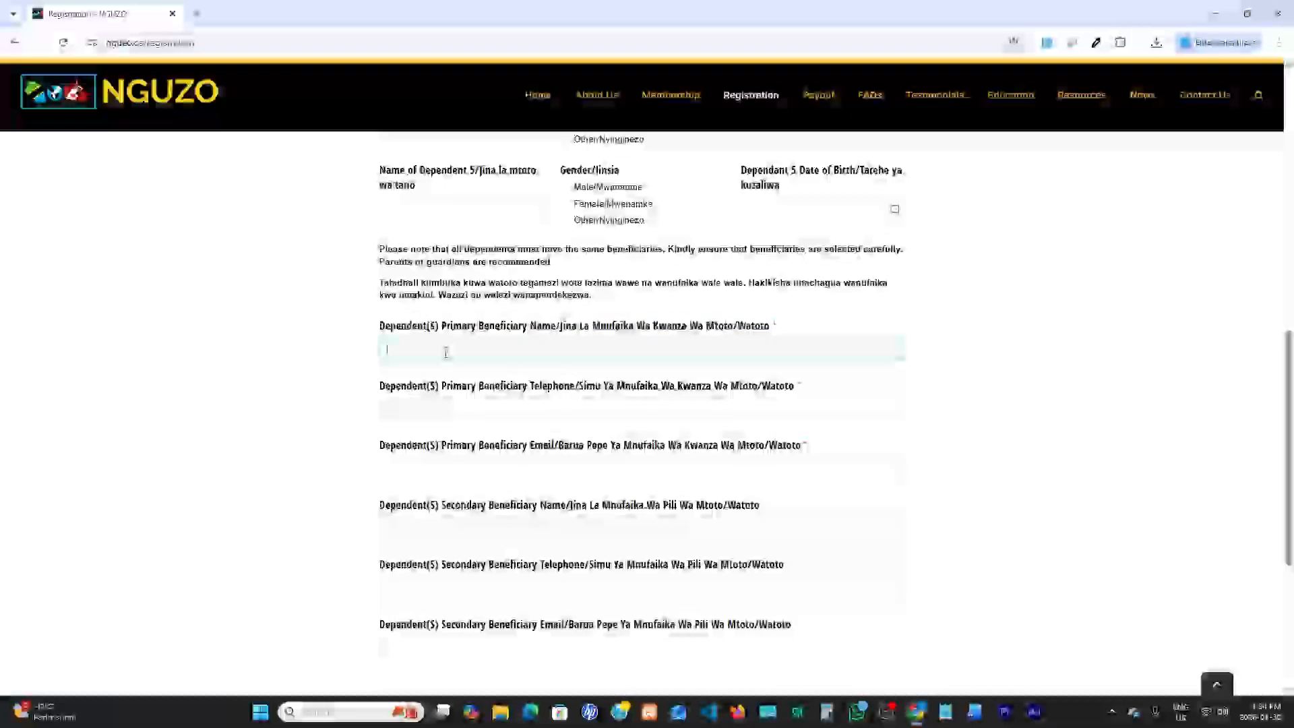
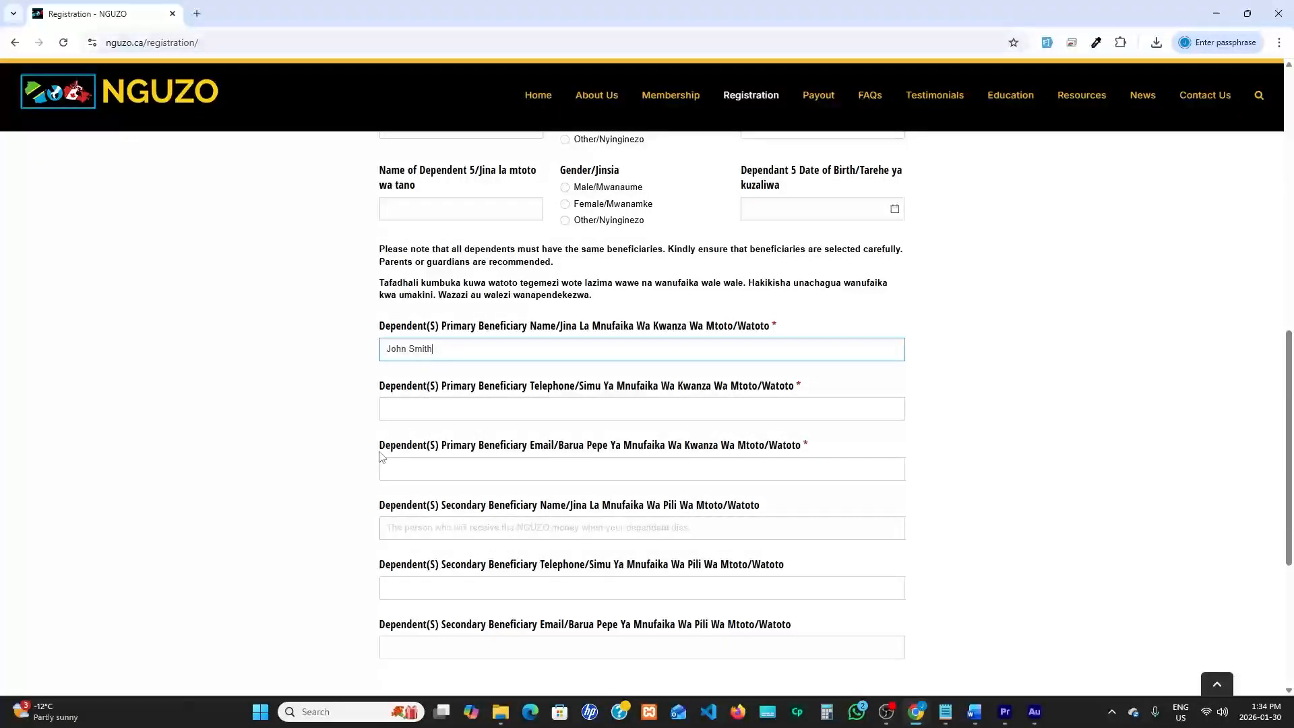
Enter the telephone number of the dependents' primary beneficiary
click(416, 404)
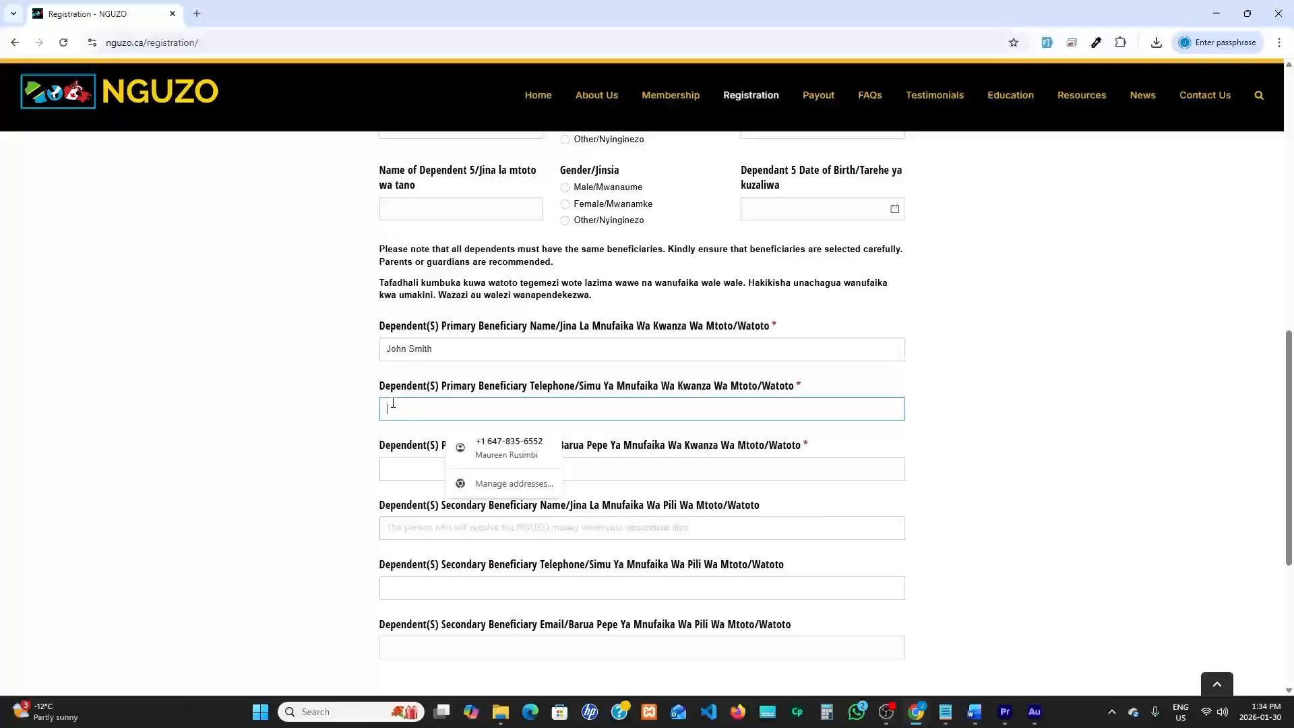
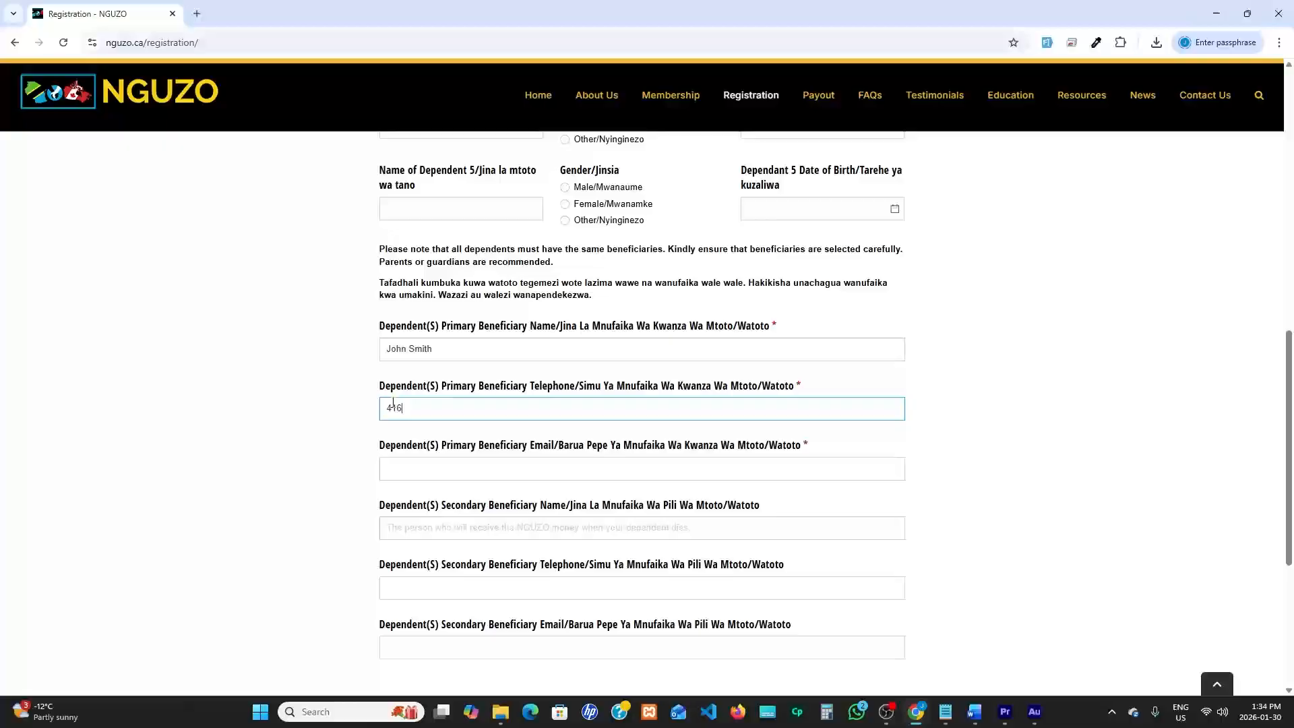
Fill in the e-mail address of the dependents' primary beneficiary
click(382, 450)
drag(383, 449, 585, 449)
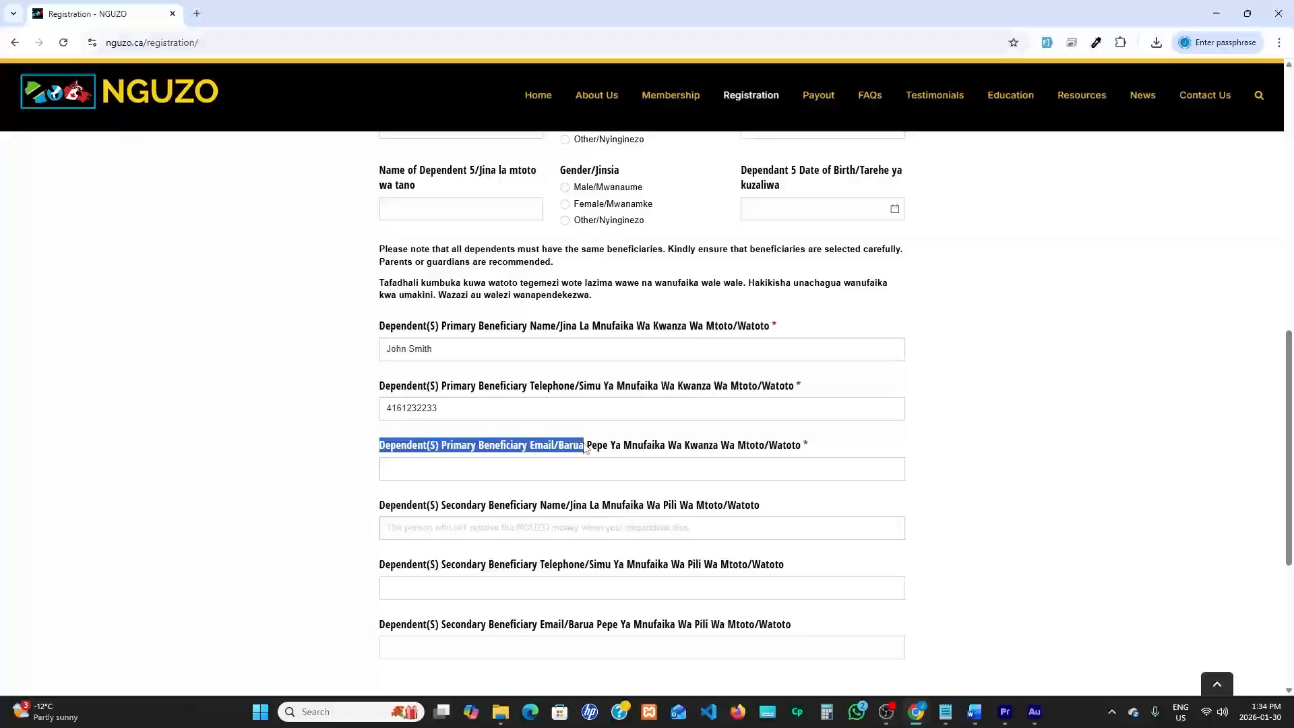
click(406, 467)
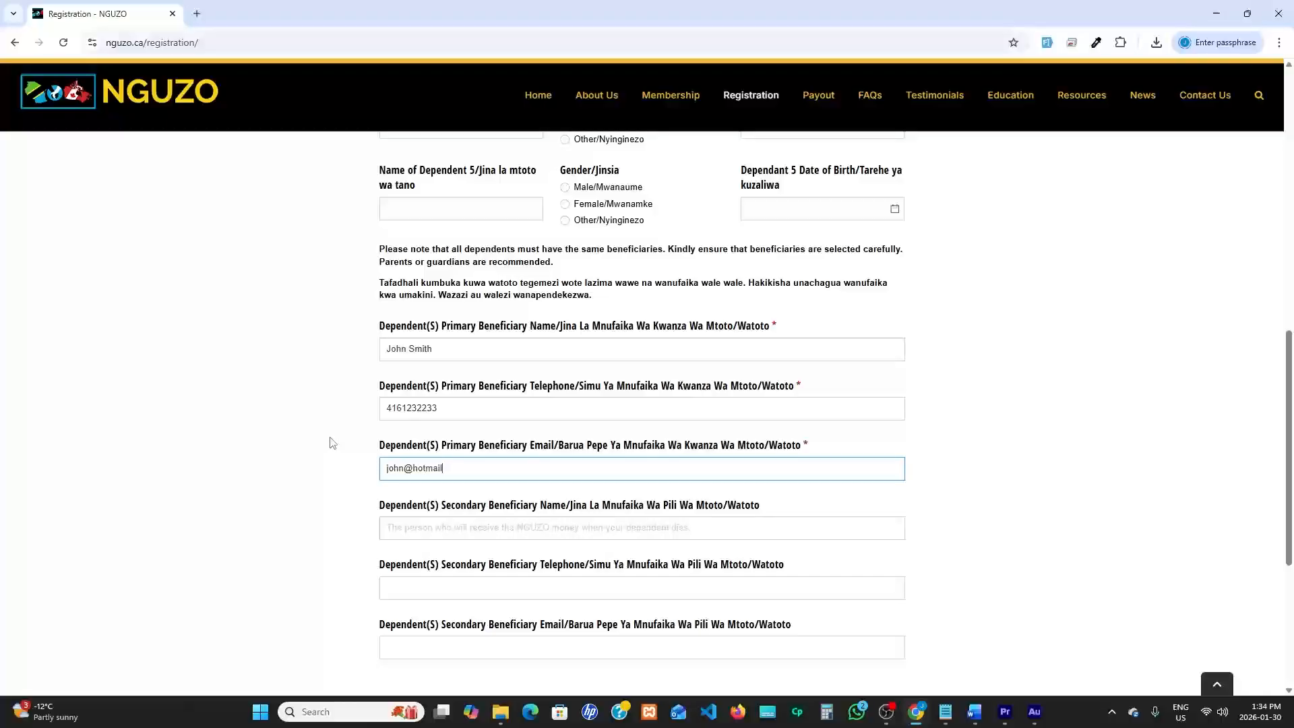
Accept both applicant signature acknowledgements, on the Articles of Association and the truth of the information, and submit the registration form
scroll(477, 507, down, 5)
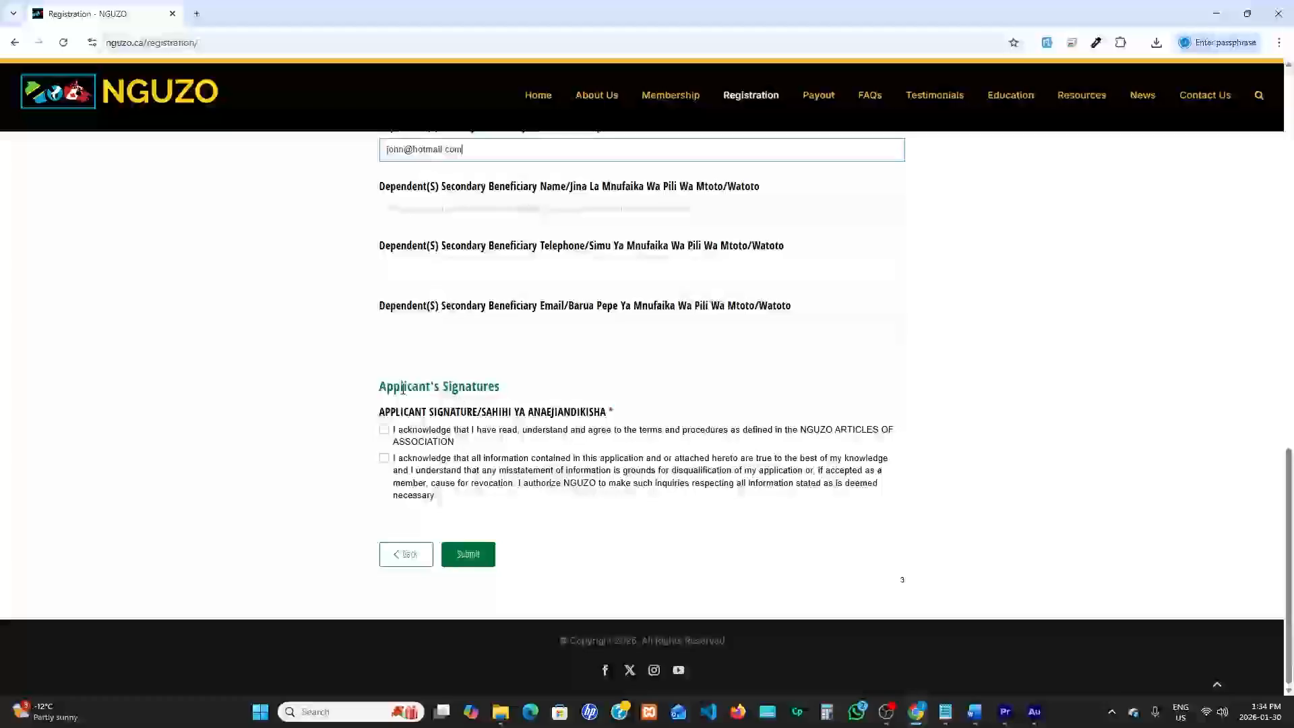
drag(379, 388, 500, 392)
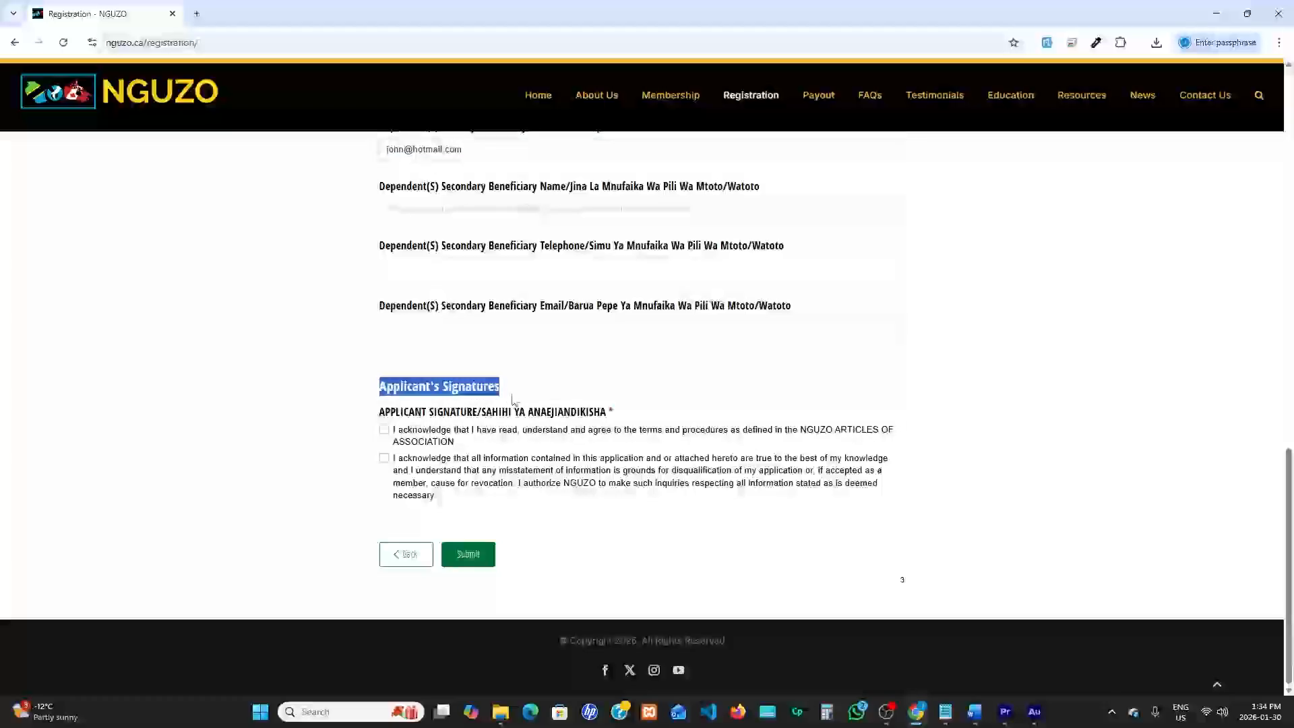
click(383, 429)
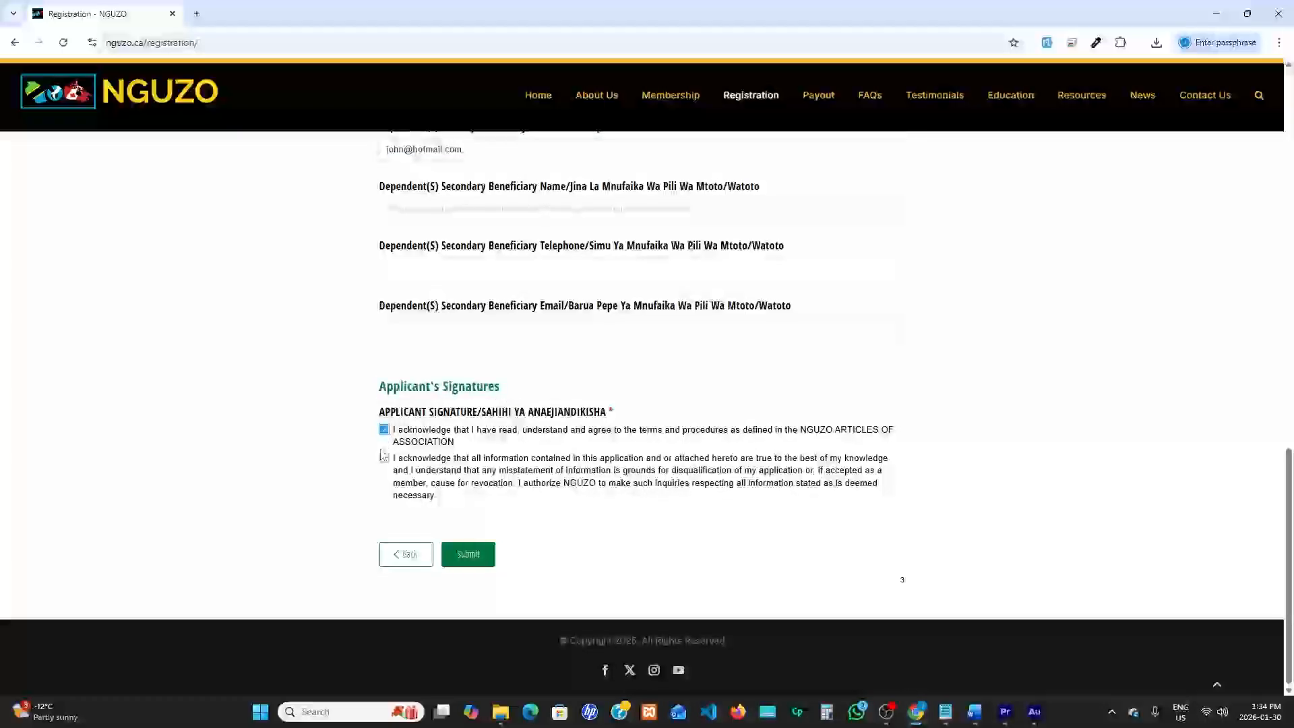
click(384, 459)
click(466, 555)
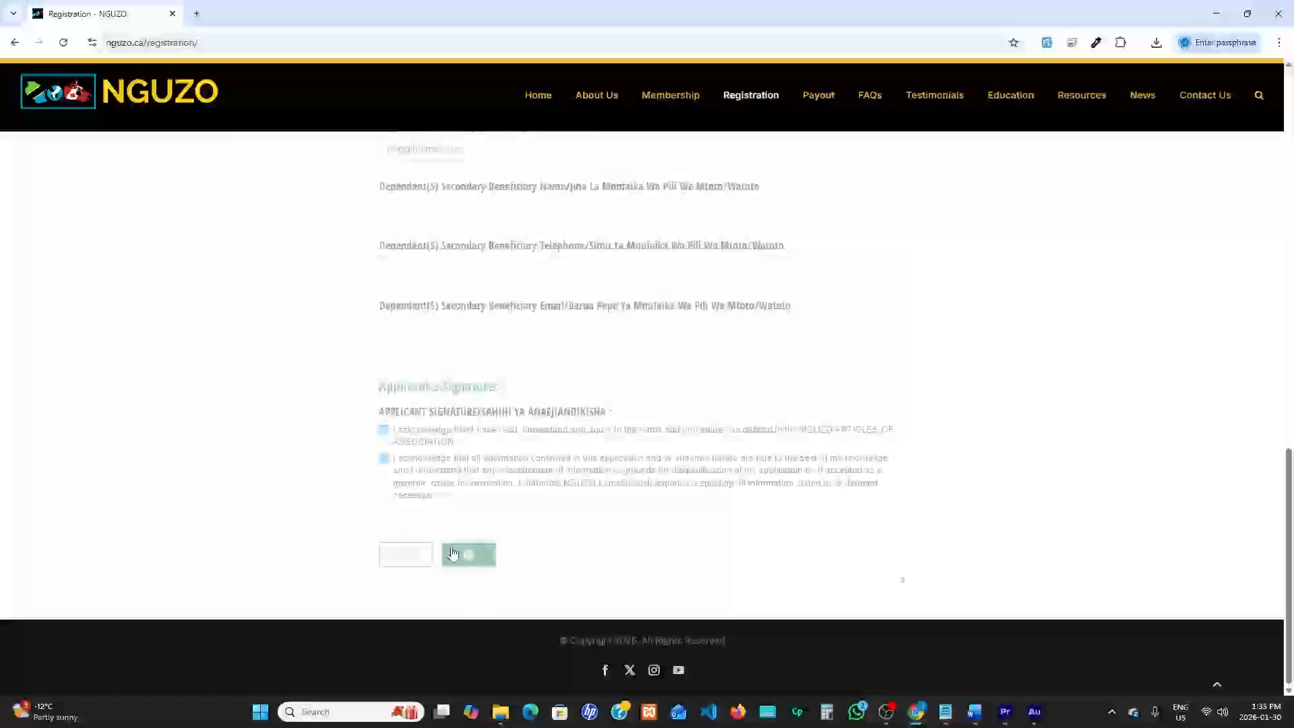